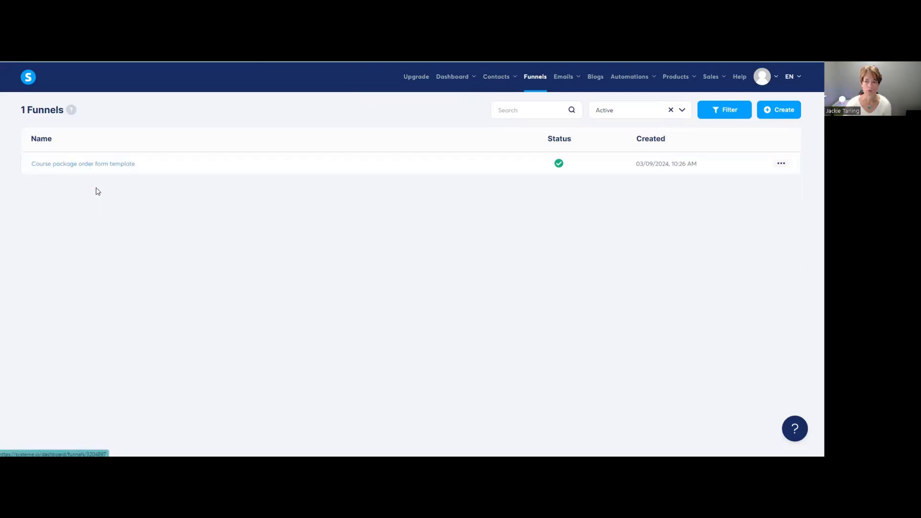
Step: View the live page of the course package order form funnel from top to bottom and return to the funnels list
click(781, 164)
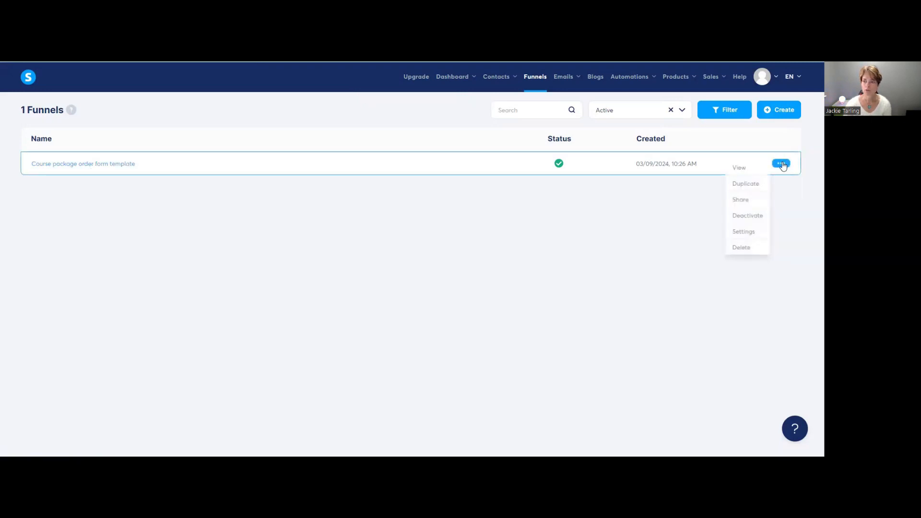
click(743, 168)
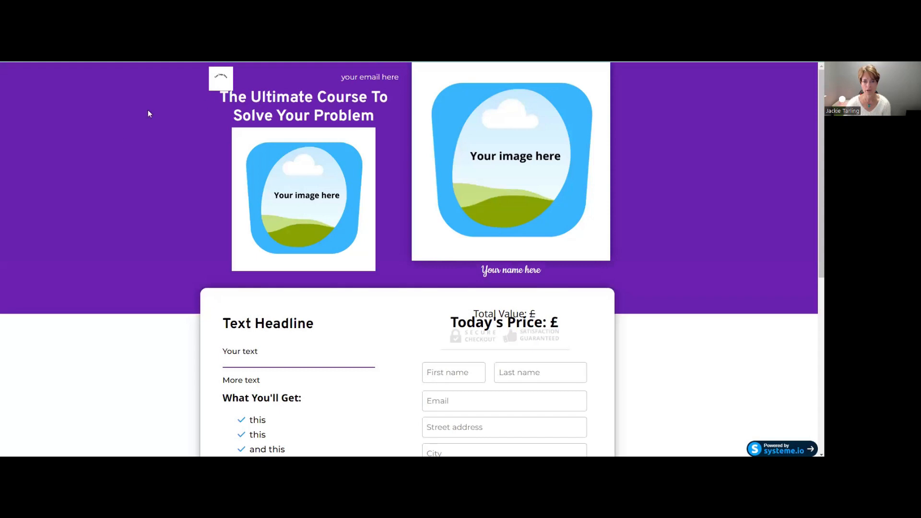
scroll(352, 189, down, 6)
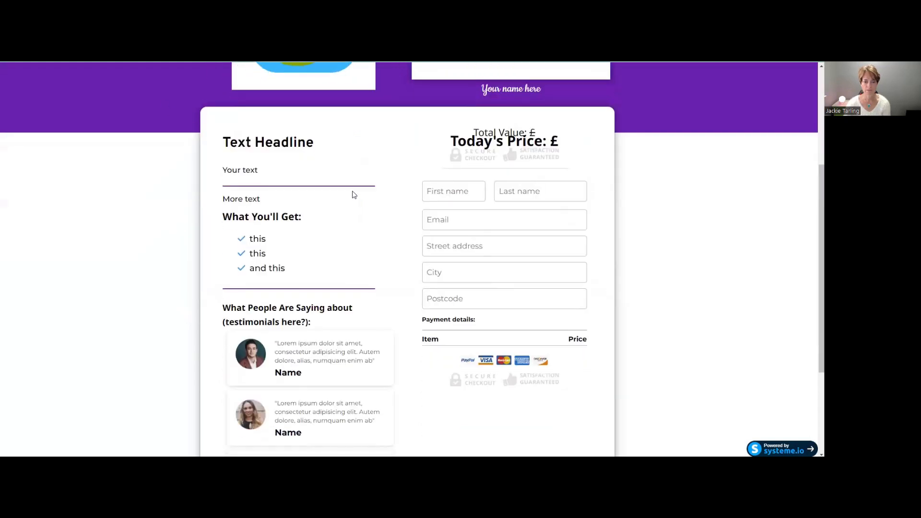
scroll(355, 194, up, 6)
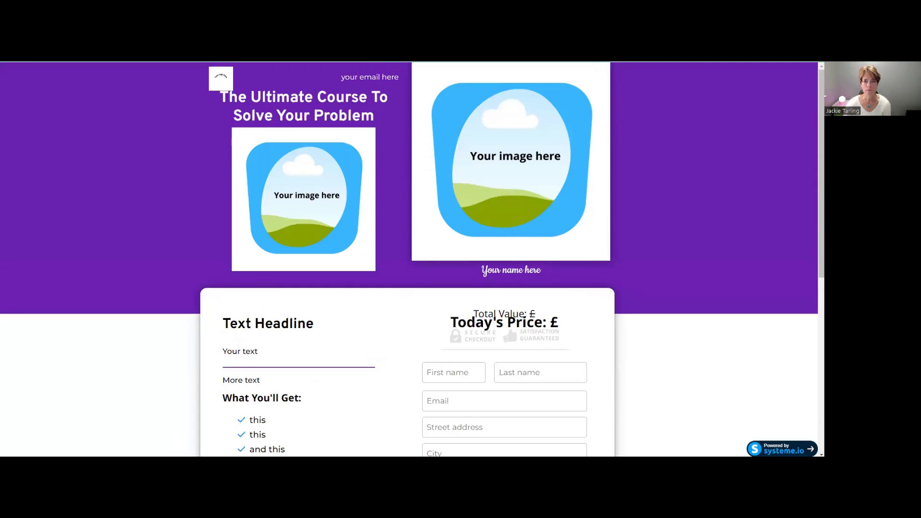
key(ctrl+w)
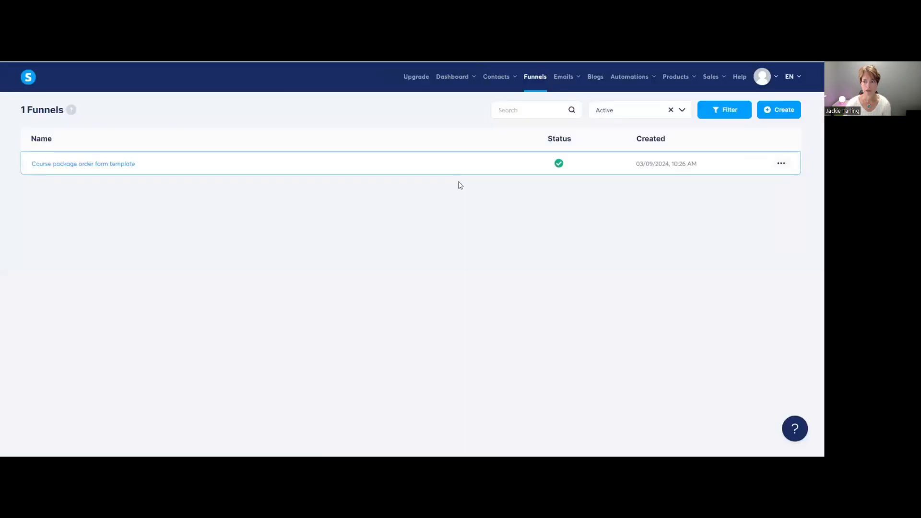
Step: Review the currency choices in the course package order form funnel's settings and save it with Pound Sterling
click(780, 164)
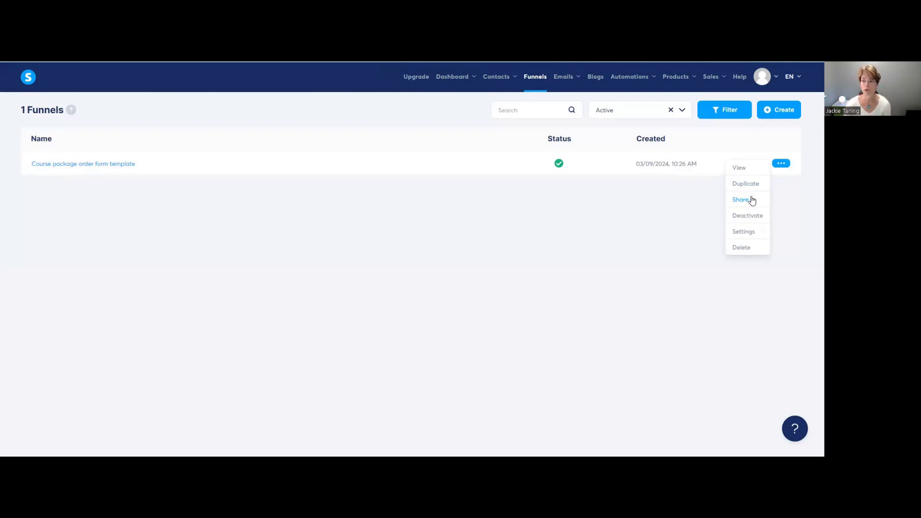
click(751, 233)
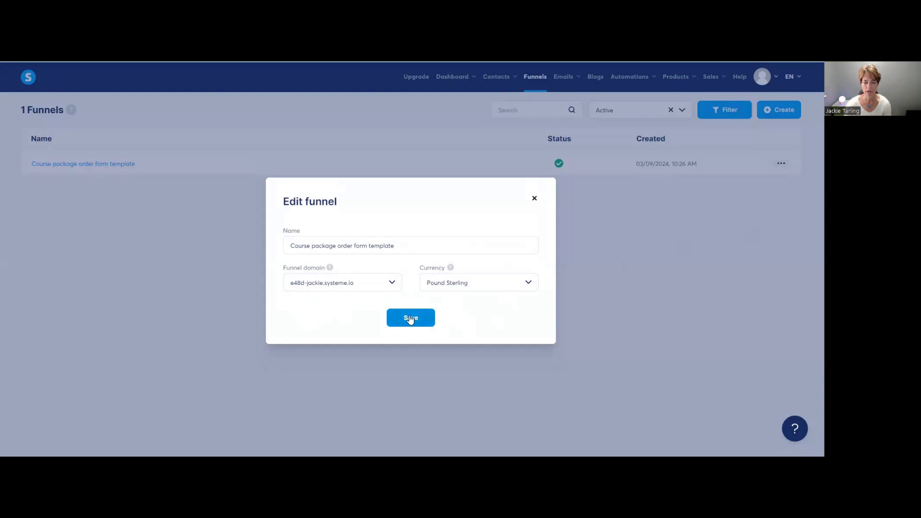
click(528, 283)
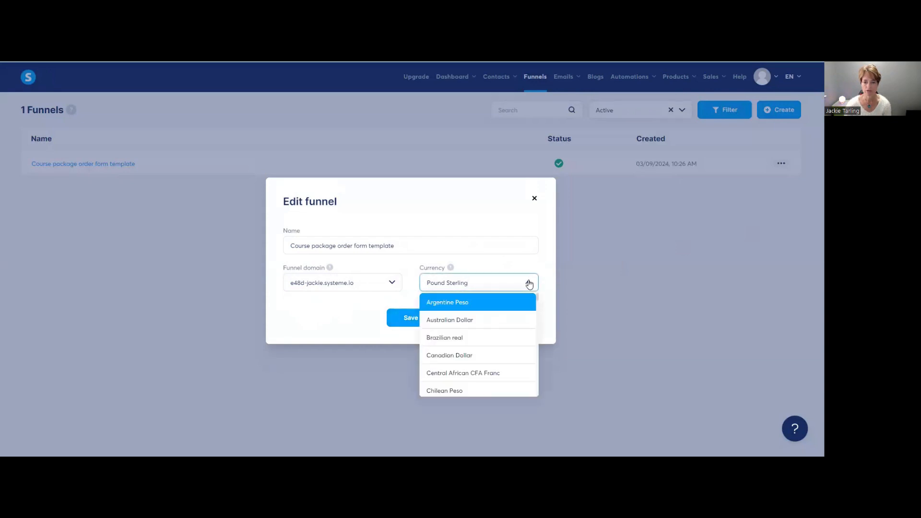
scroll(499, 329, down, 10)
scroll(500, 328, down, 6)
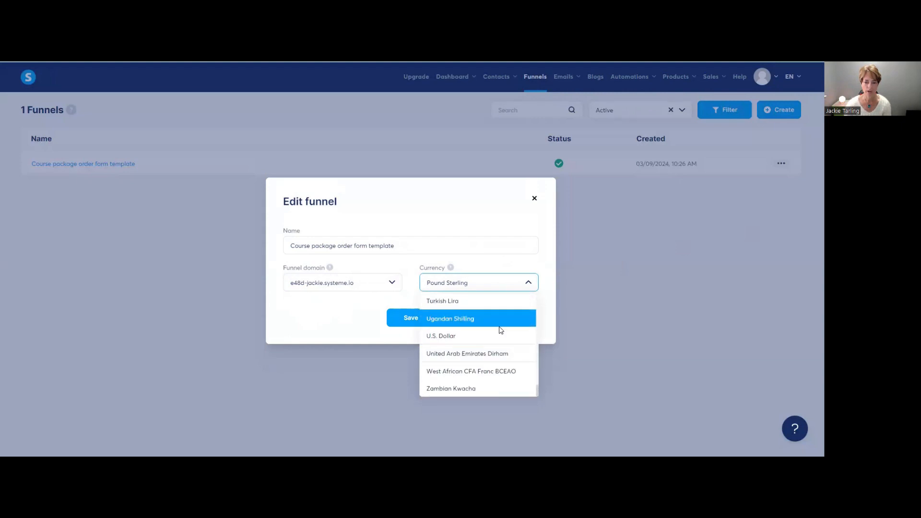
scroll(490, 347, up, 15)
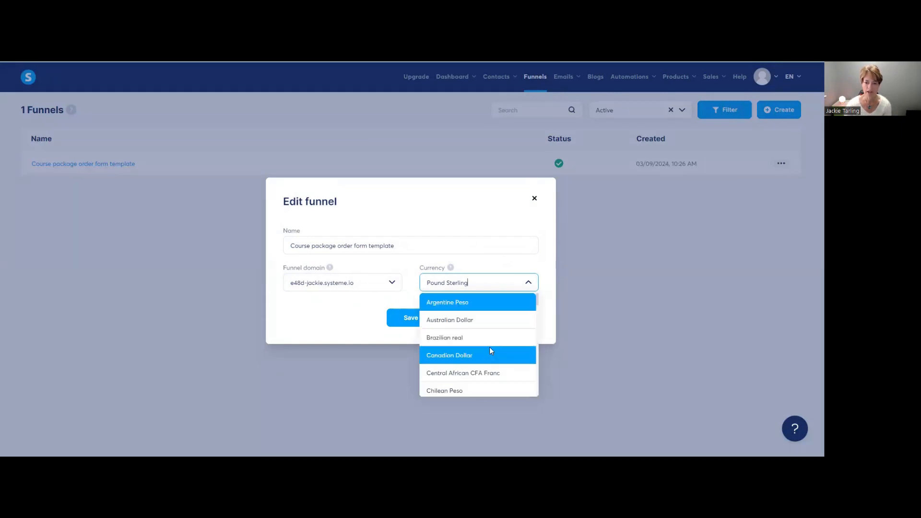
click(329, 318)
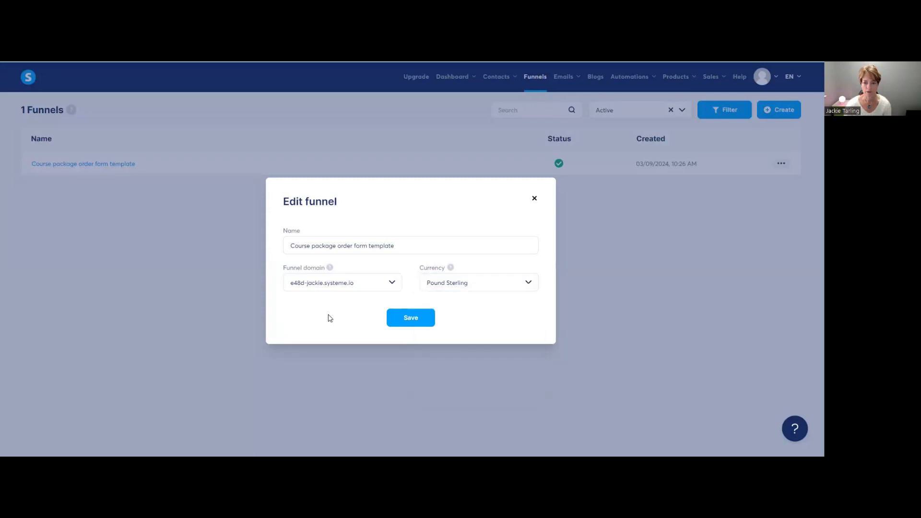
click(408, 319)
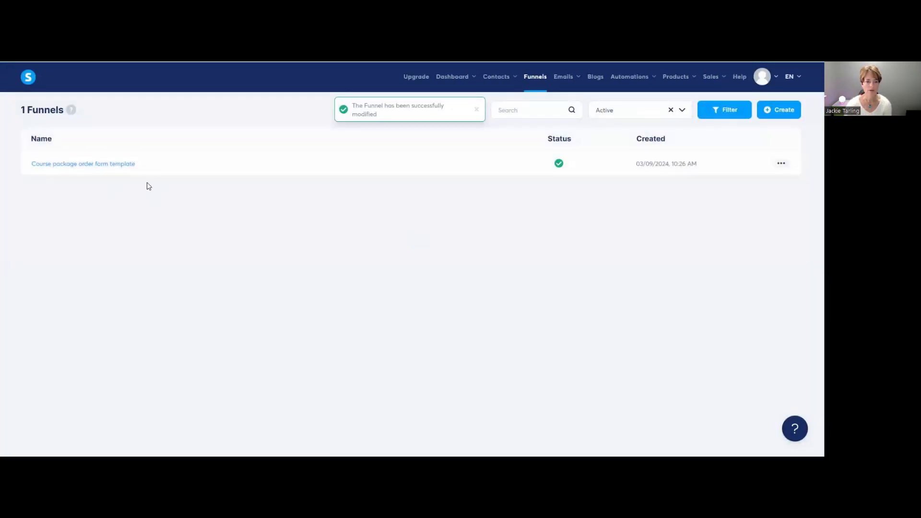
Step: Open the course package order form funnel, review the order page's step configuration, and open that page for editing
click(107, 166)
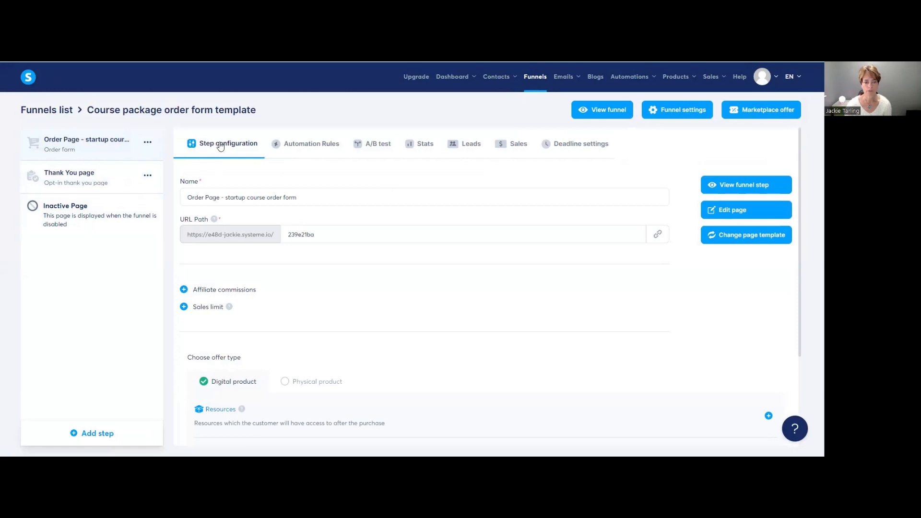
scroll(263, 308, down, 3)
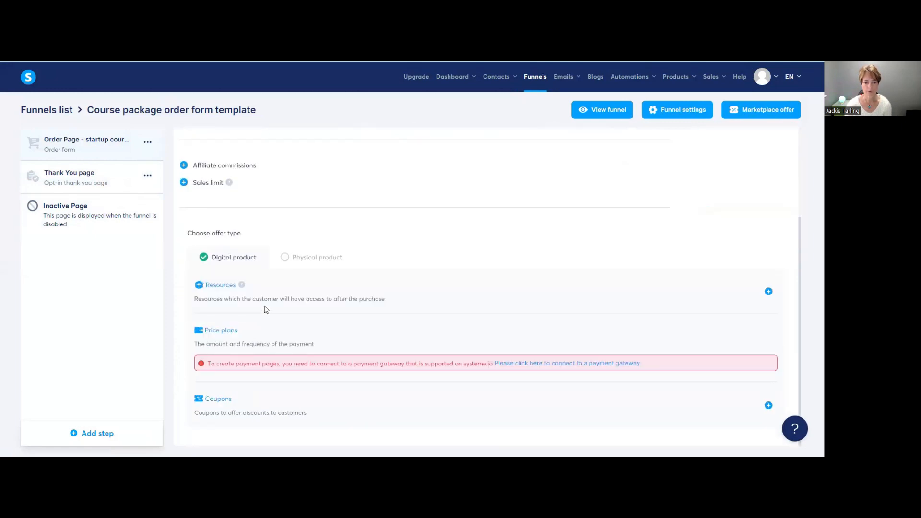
scroll(263, 308, up, 3)
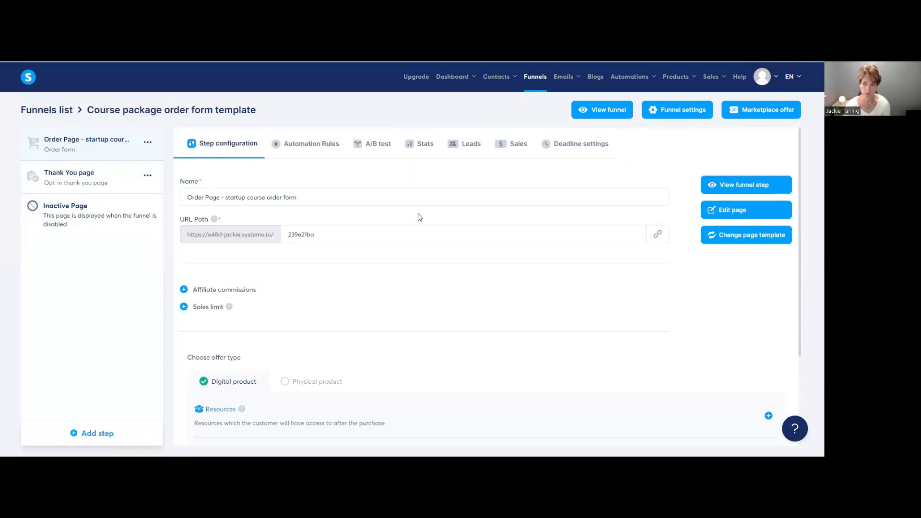
click(730, 209)
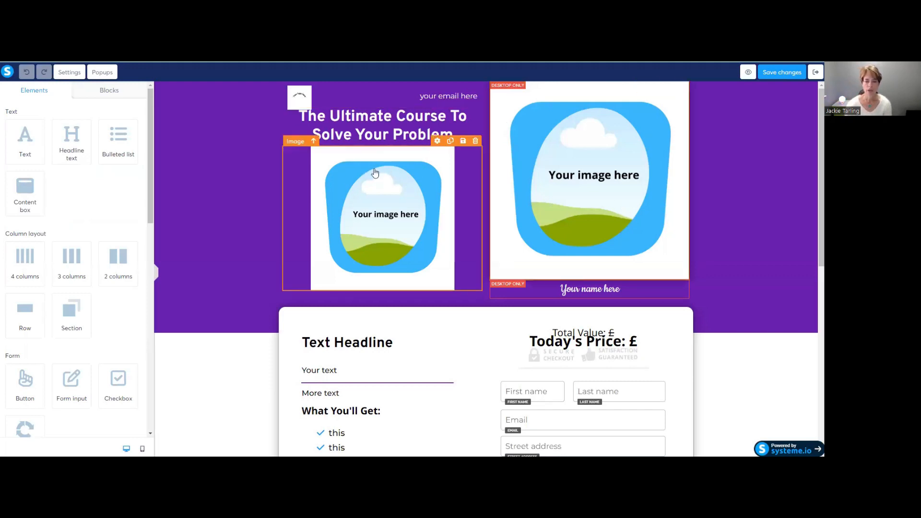
Step: Examine the order page's layout from header to footer, including its testimonials, payment form and sections, and the available page elements
scroll(304, 232, down, 8)
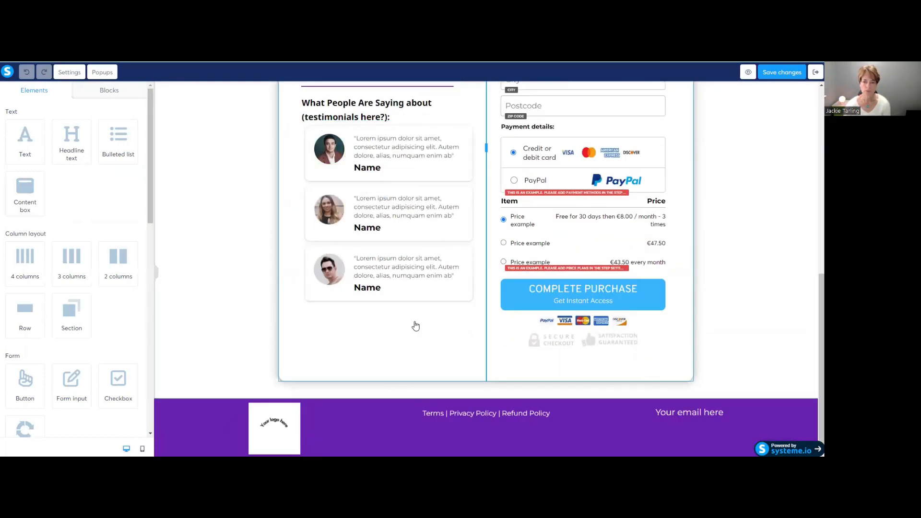
scroll(413, 323, up, 10)
scroll(392, 306, down, 1)
scroll(392, 305, down, 2)
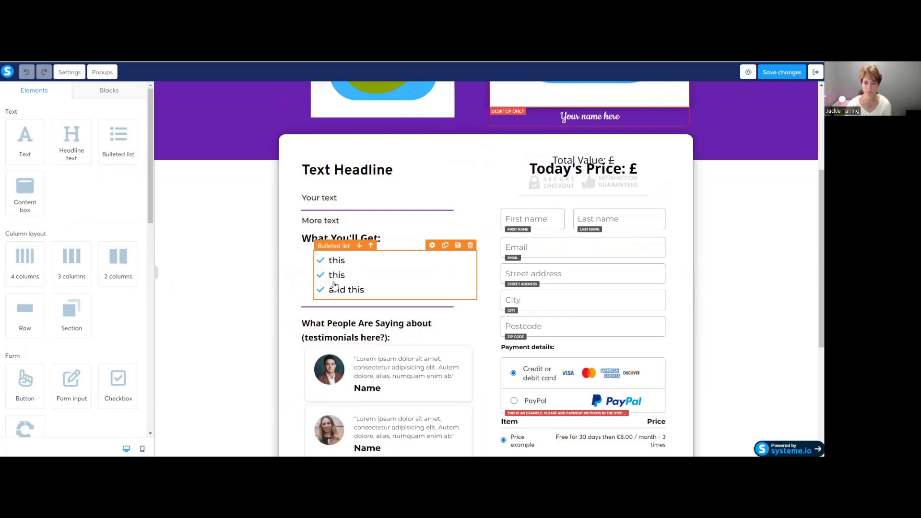
scroll(334, 285, down, 3)
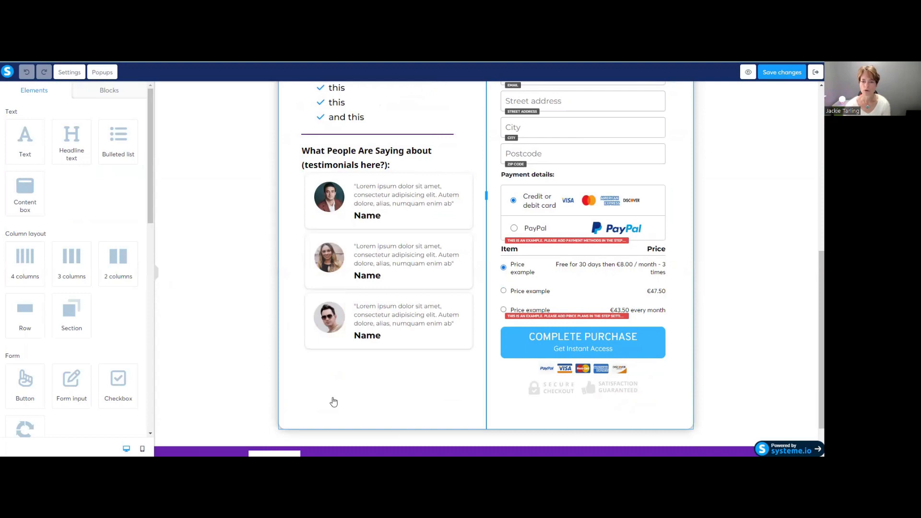
scroll(338, 401, up, 4)
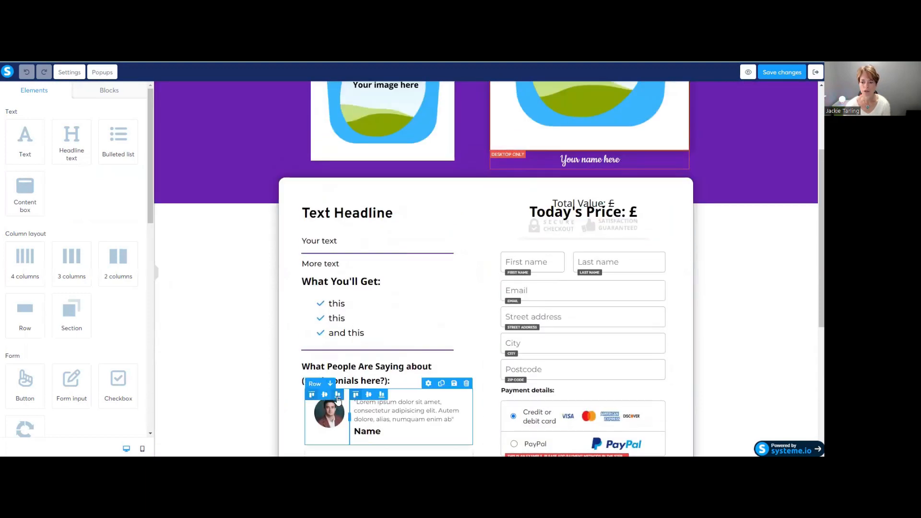
scroll(350, 382, down, 5)
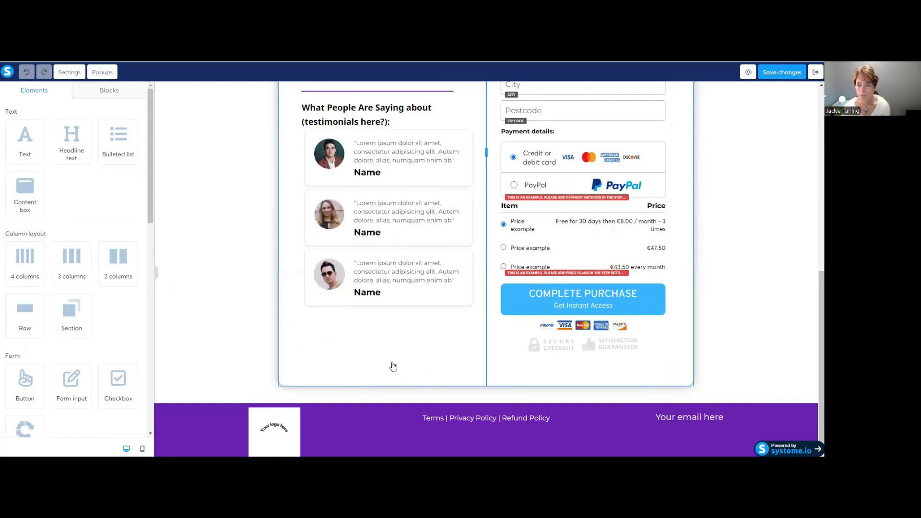
scroll(391, 365, up, 6)
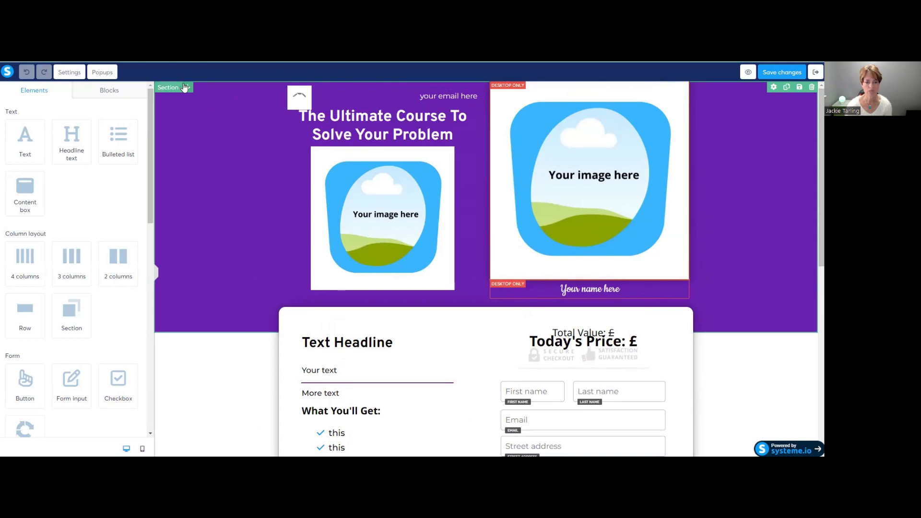
scroll(189, 94, down, 8)
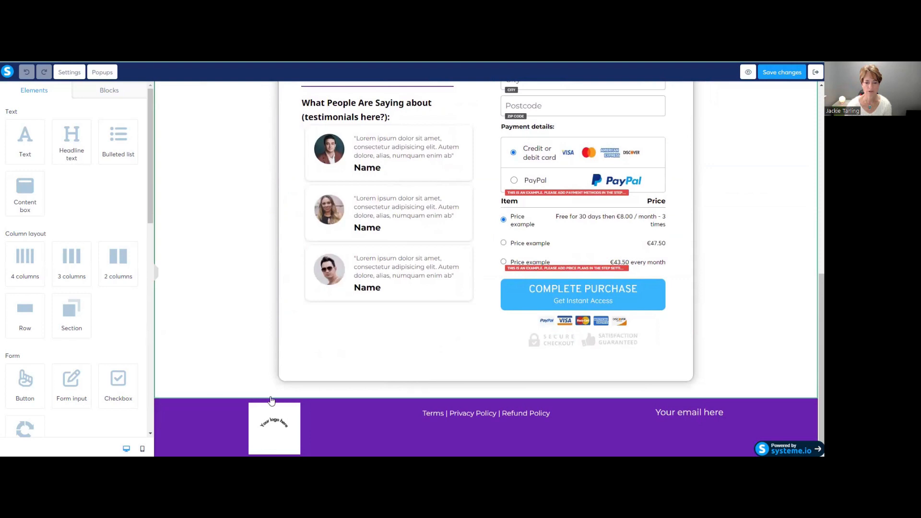
scroll(211, 199, up, 1)
scroll(211, 199, up, 8)
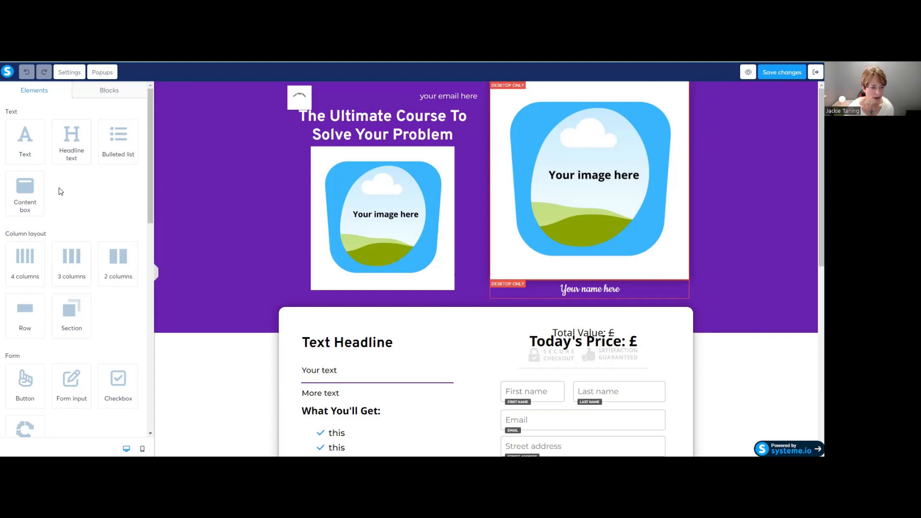
scroll(61, 194, down, 2)
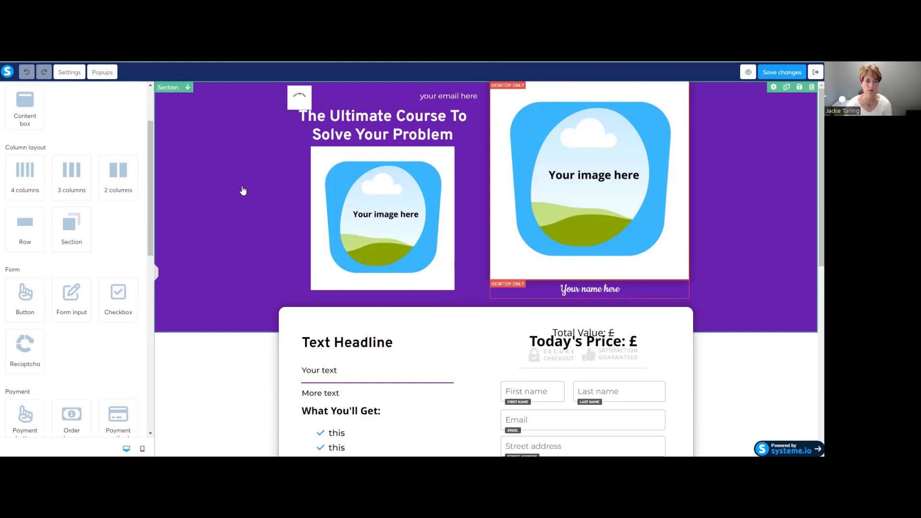
Step: Replace the header's placeholder logo with the stored image techsavvywithjackie.png and set its image size to 80
click(302, 100)
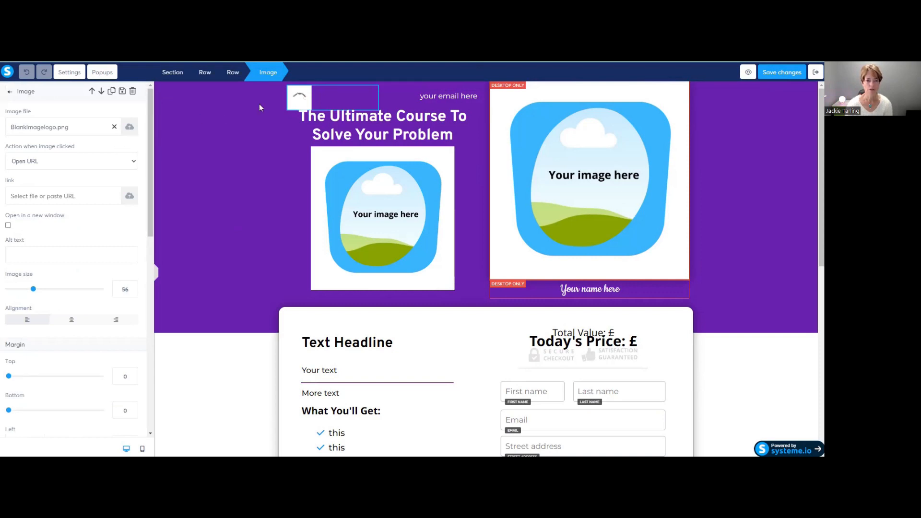
click(128, 127)
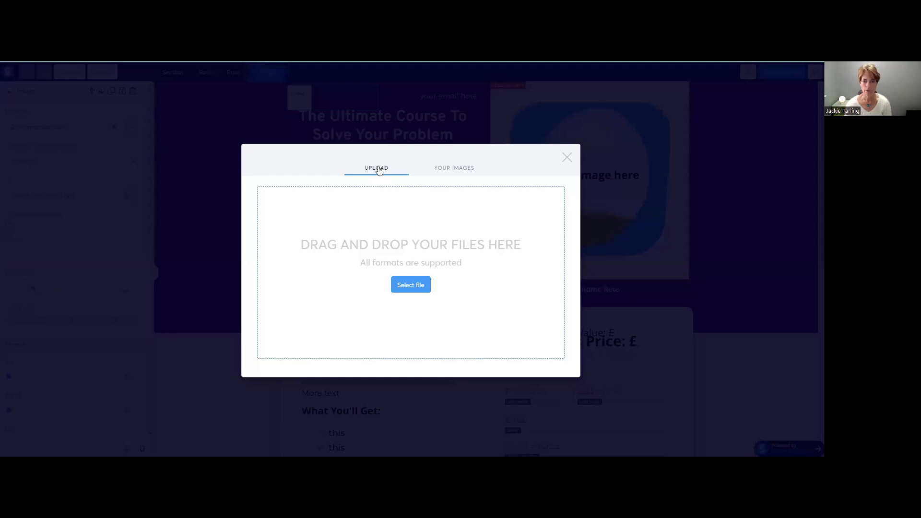
click(461, 171)
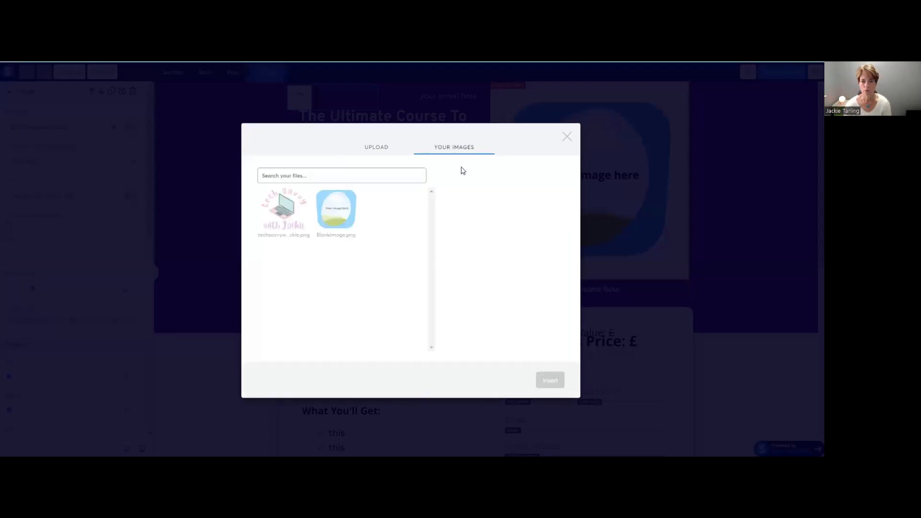
click(286, 210)
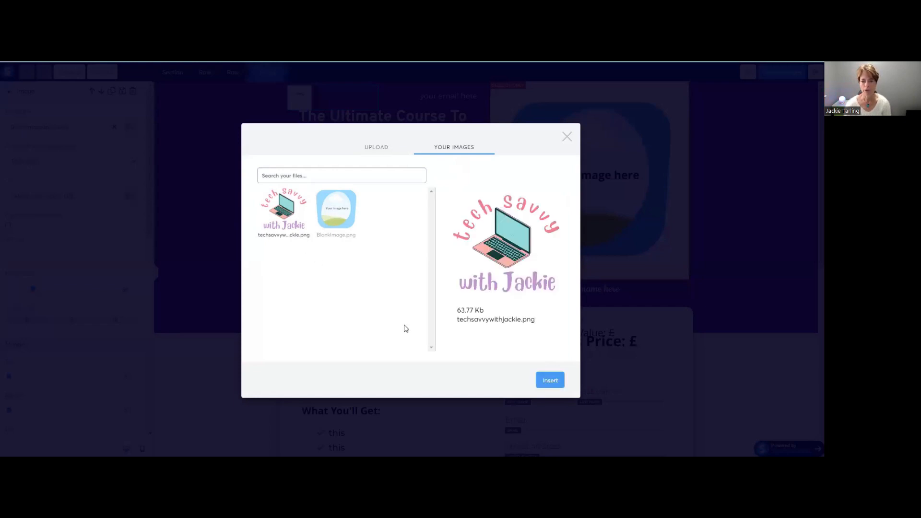
click(550, 381)
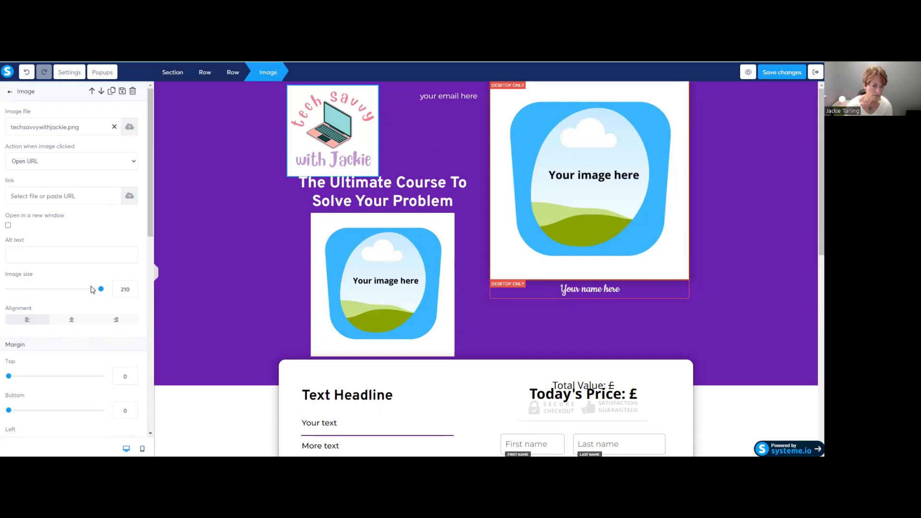
drag(100, 289, 45, 294)
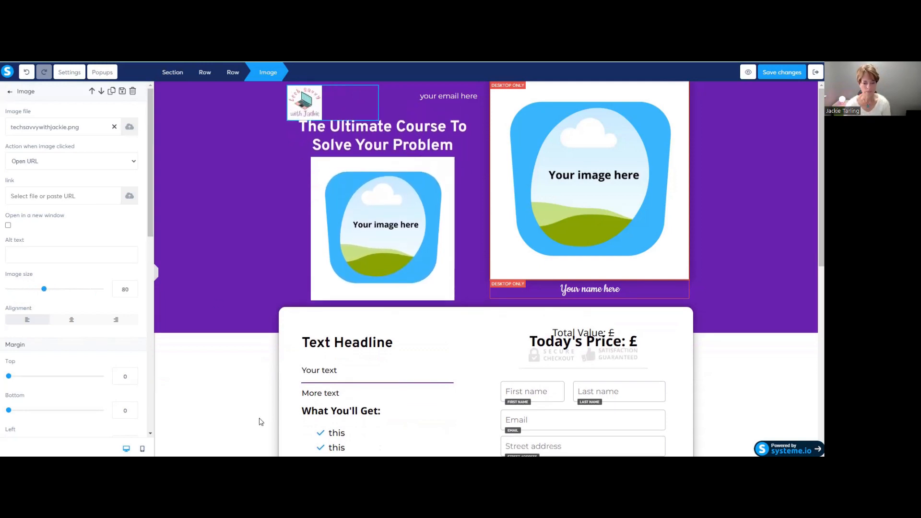
Step: Look through the local Systeme folder and the stored images for a logo file, leaving the header logo as it is
click(129, 129)
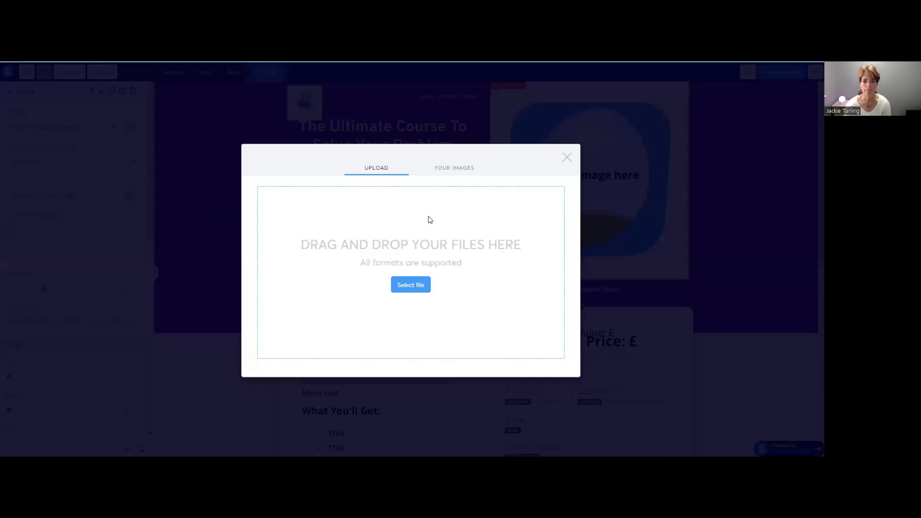
click(412, 285)
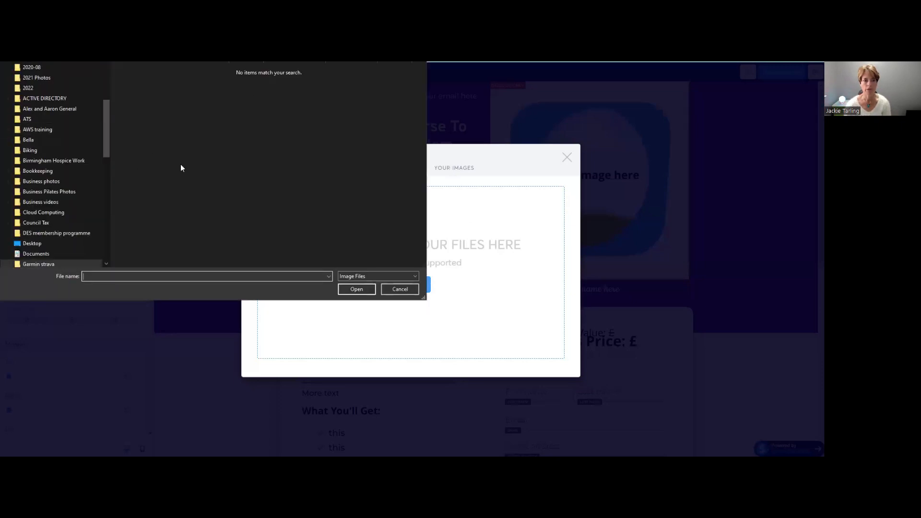
scroll(62, 165, down, 4)
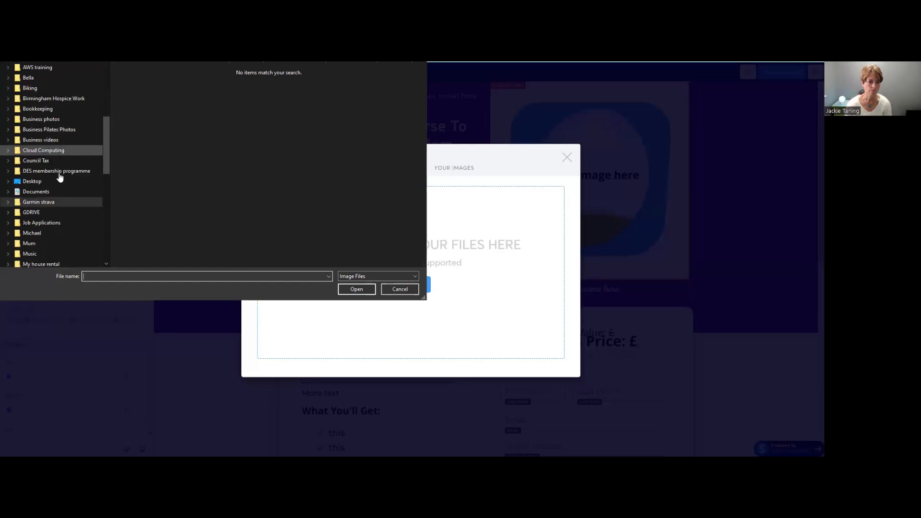
scroll(60, 170, down, 7)
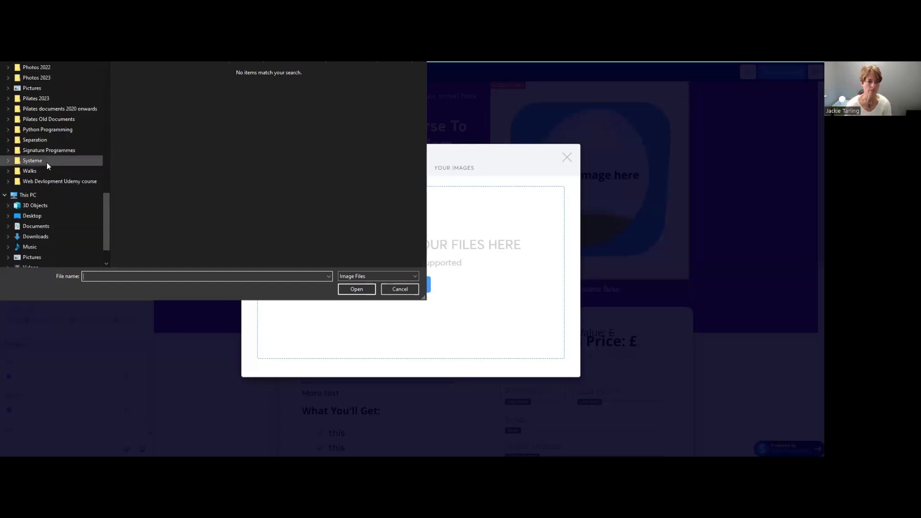
click(37, 165)
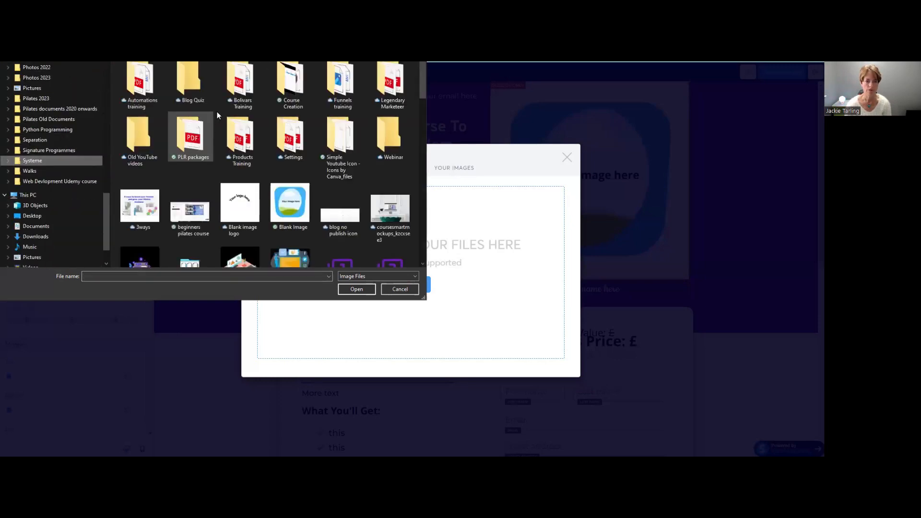
scroll(297, 83, down, 5)
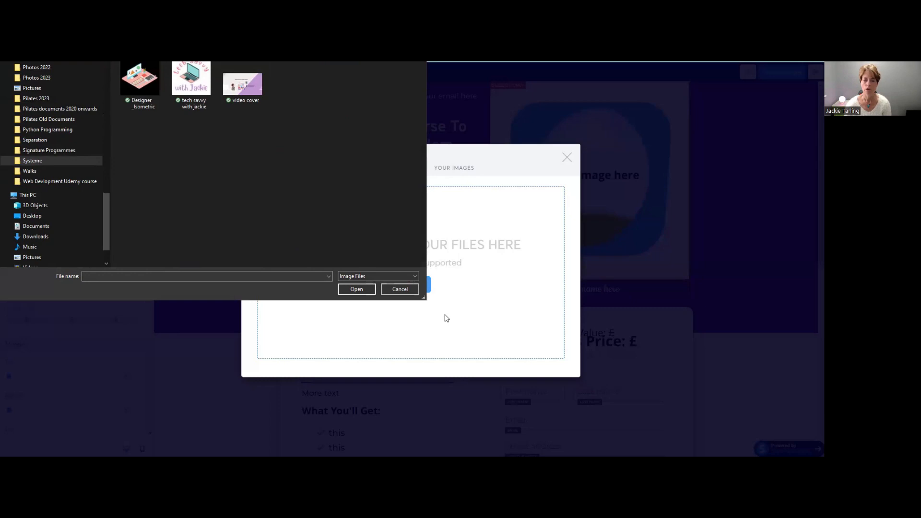
click(390, 288)
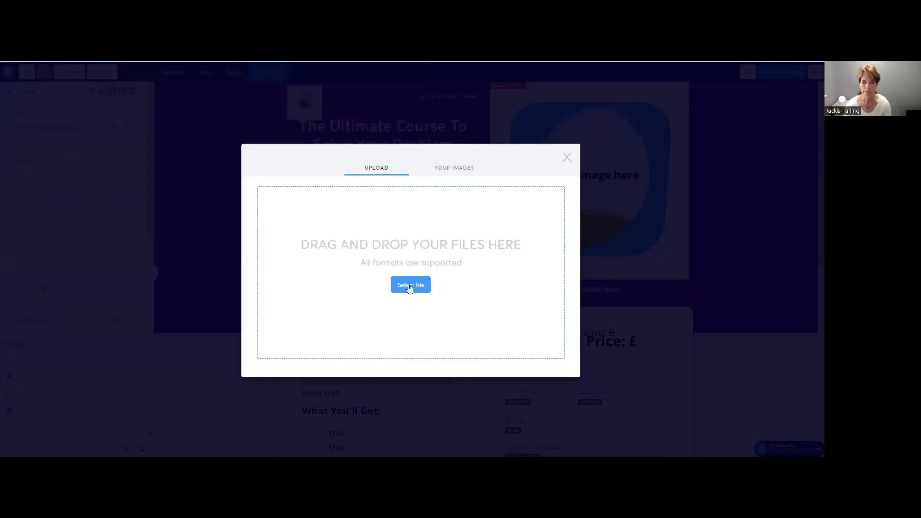
click(448, 168)
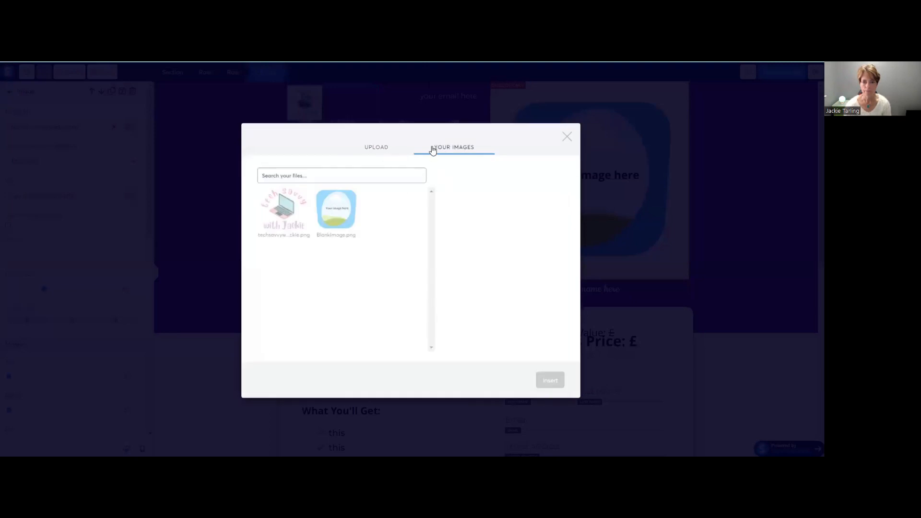
click(566, 137)
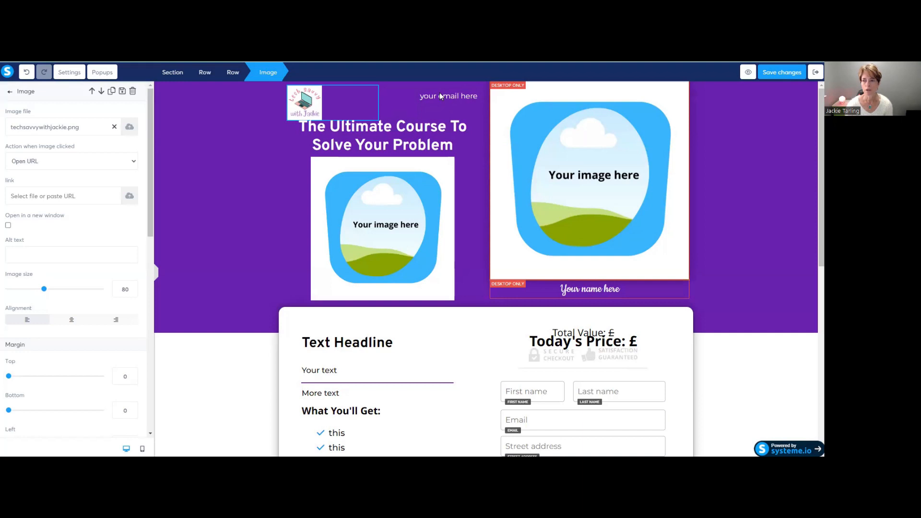
Step: Append ".com" to the "your email here" placeholder text in the page header
click(353, 127)
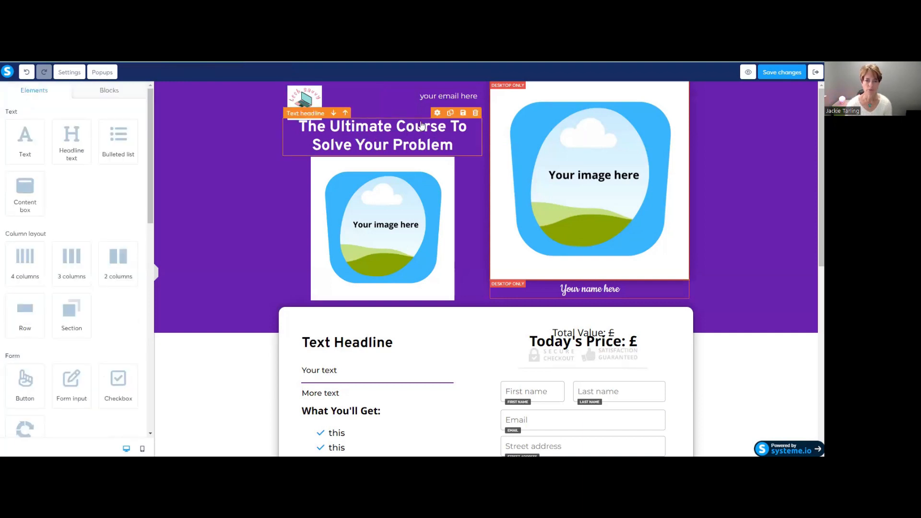
click(421, 110)
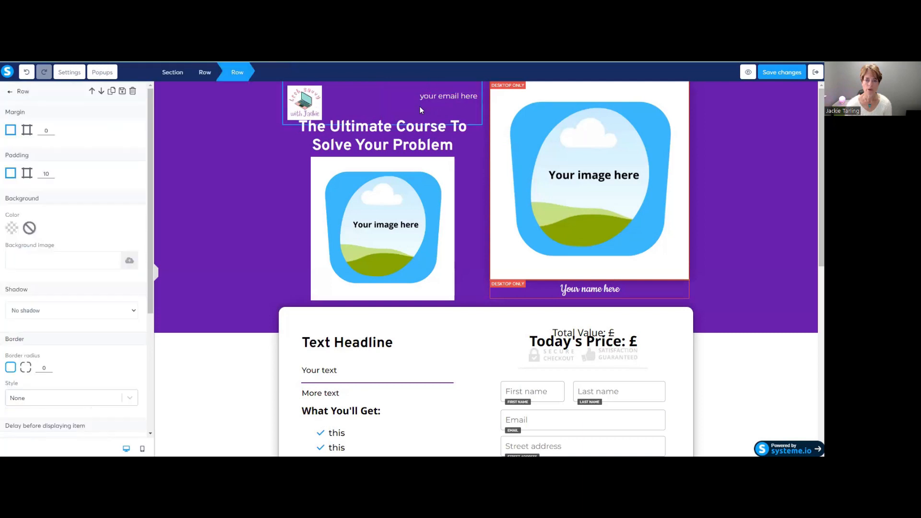
click(435, 96)
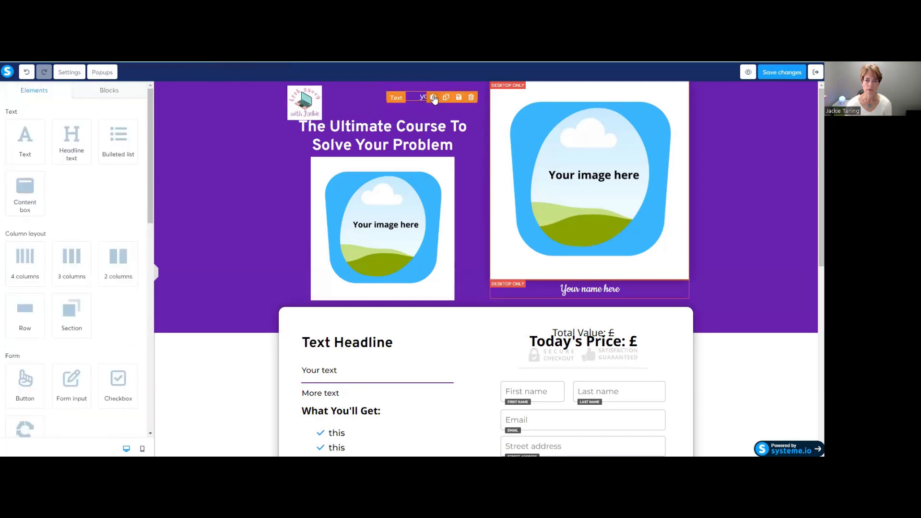
click(396, 95)
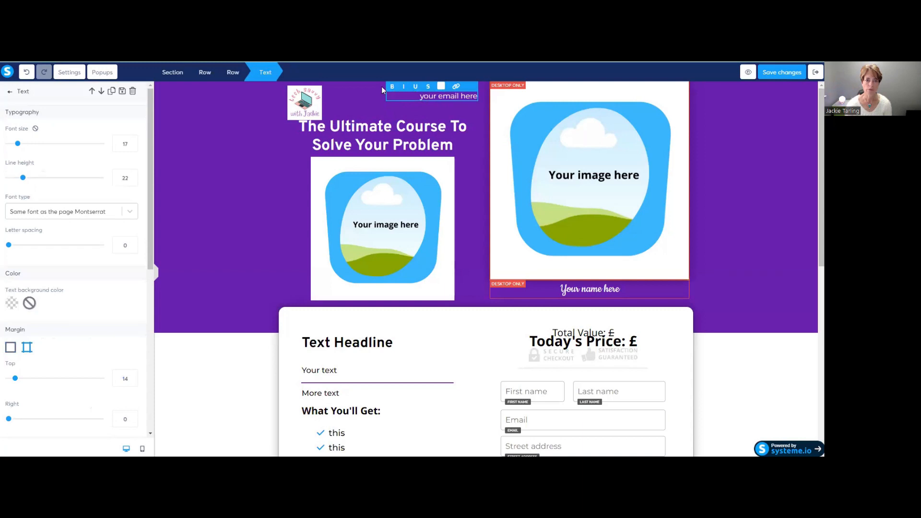
mouse_move(418, 98)
mouse_down()
mouse_move(464, 99)
mouse_move(423, 99)
mouse_up()
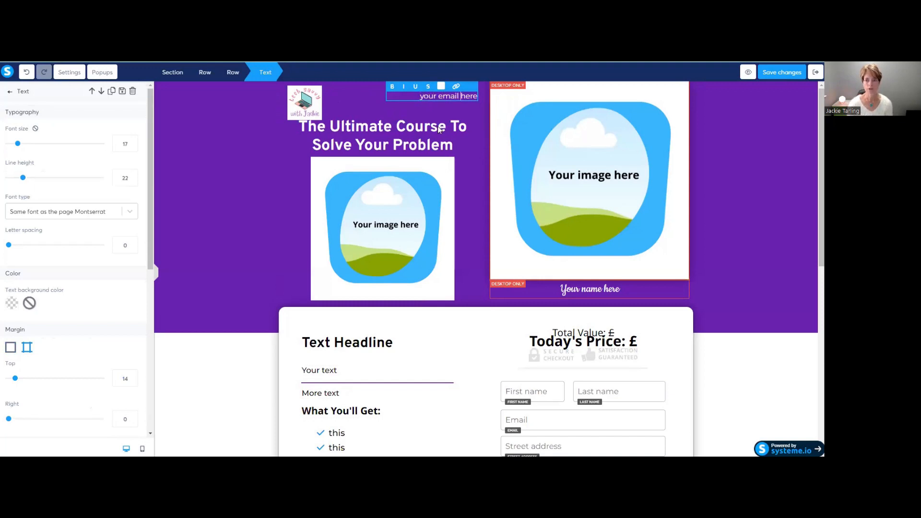
text(.com)
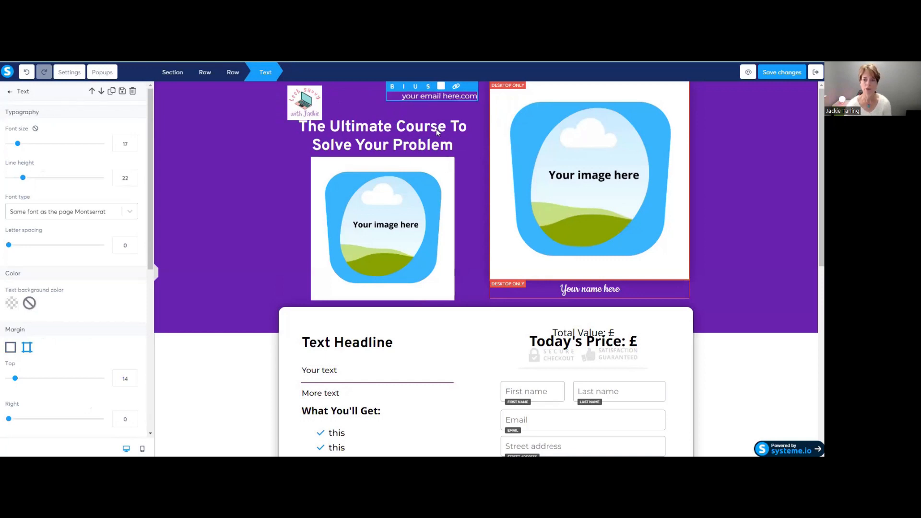
click(428, 110)
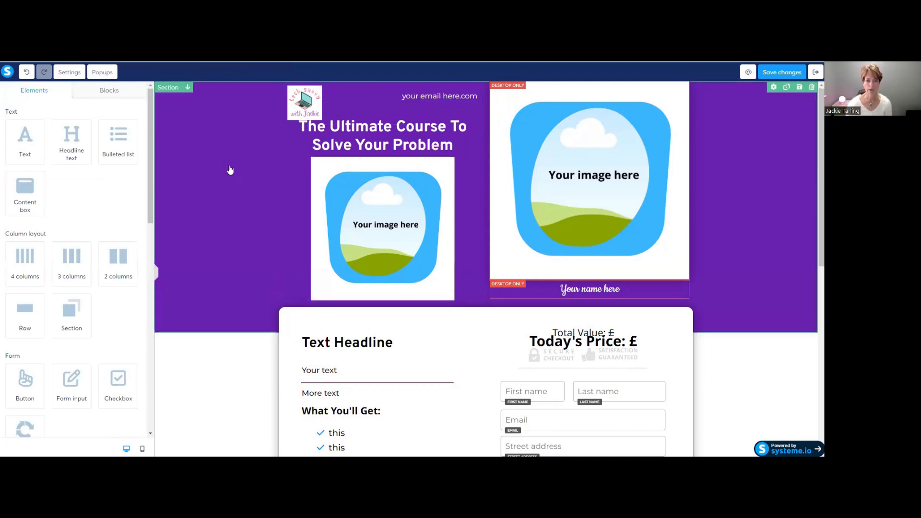
Step: Set the line height of the headline "The Ultimate Course To Solve Your Problem" to 58 and its top margin to 13
click(328, 134)
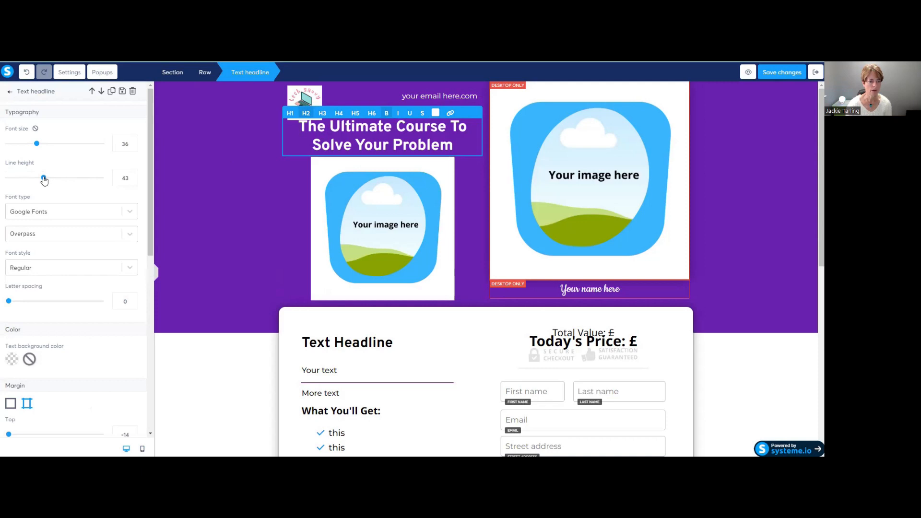
drag(44, 179, 59, 180)
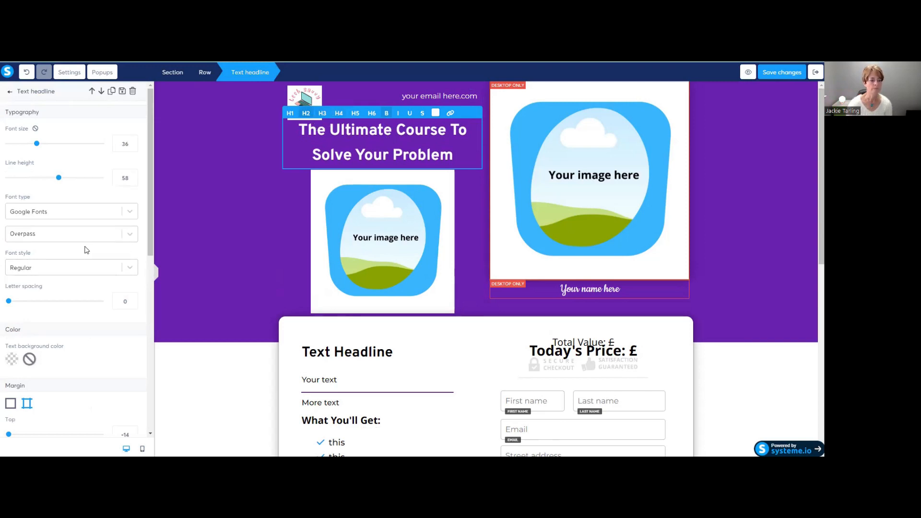
scroll(82, 245, down, 5)
scroll(79, 244, down, 1)
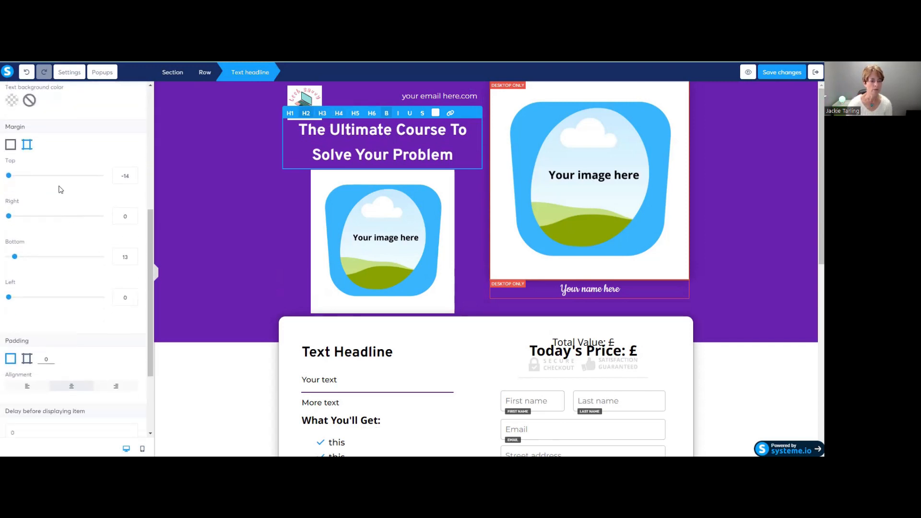
mouse_move(18, 179)
mouse_down()
mouse_move(29, 185)
mouse_move(15, 180)
mouse_up()
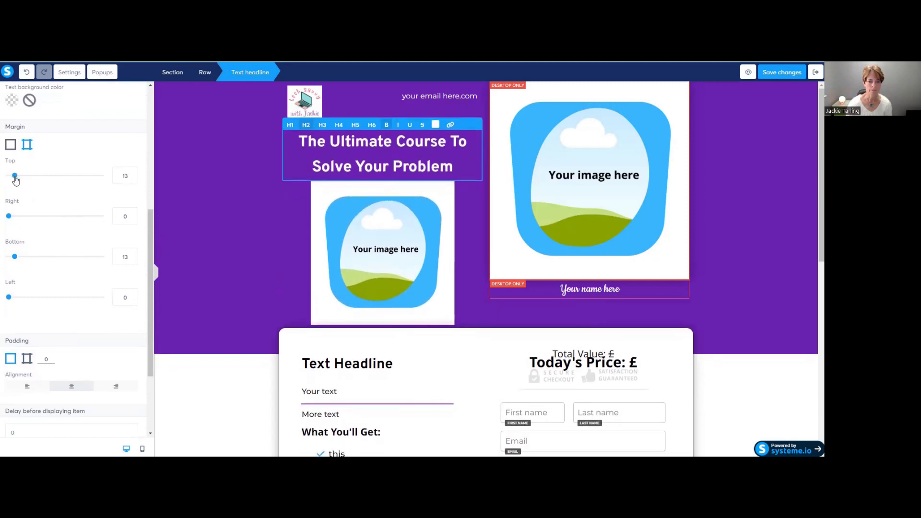
click(280, 219)
click(323, 142)
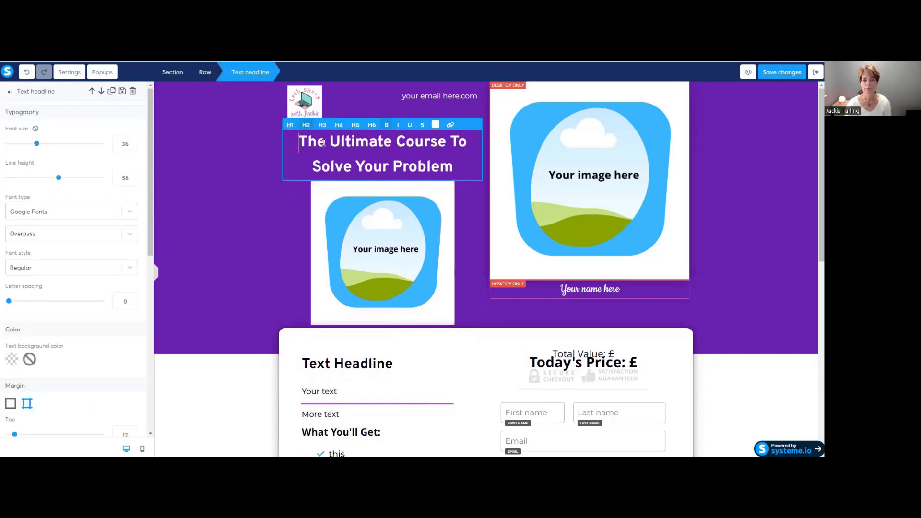
drag(302, 141, 343, 140)
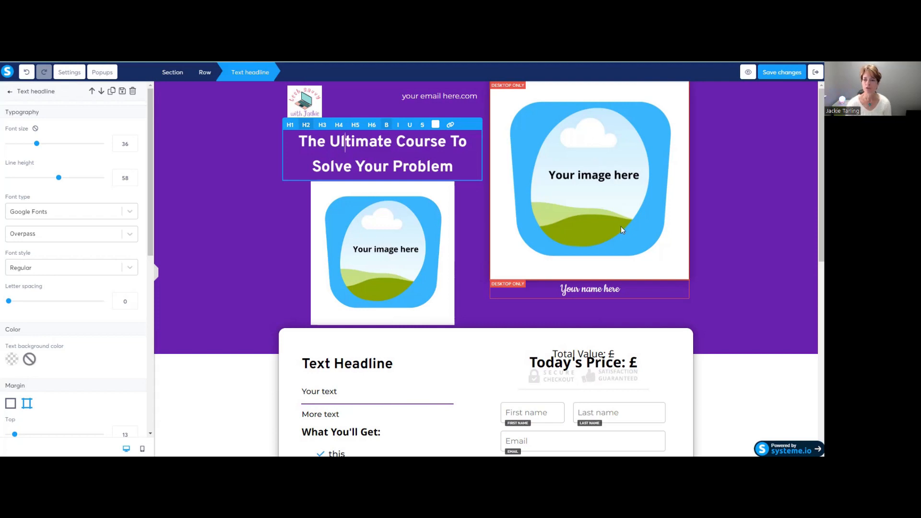
Step: Examine the available page elements and the settings of the placeholder image below the headline, down to its device visibility options
click(368, 241)
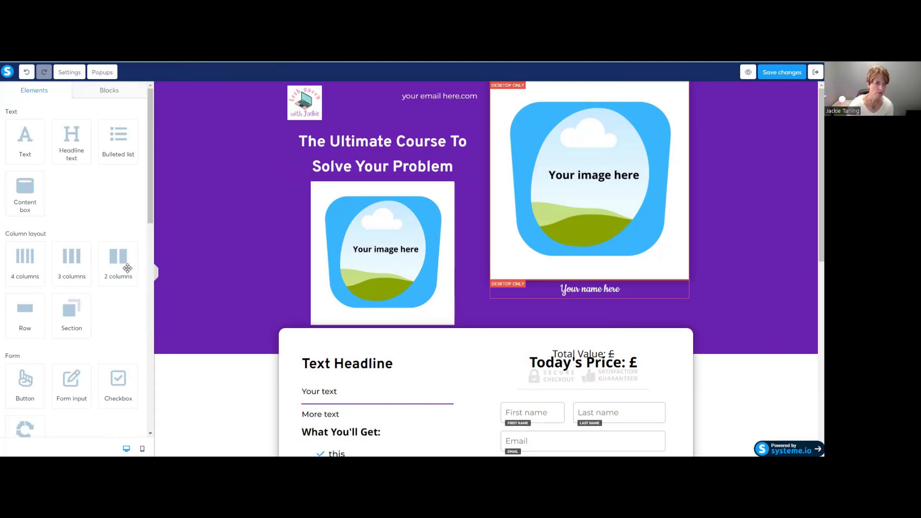
scroll(118, 235, down, 5)
scroll(118, 239, down, 5)
scroll(119, 239, up, 5)
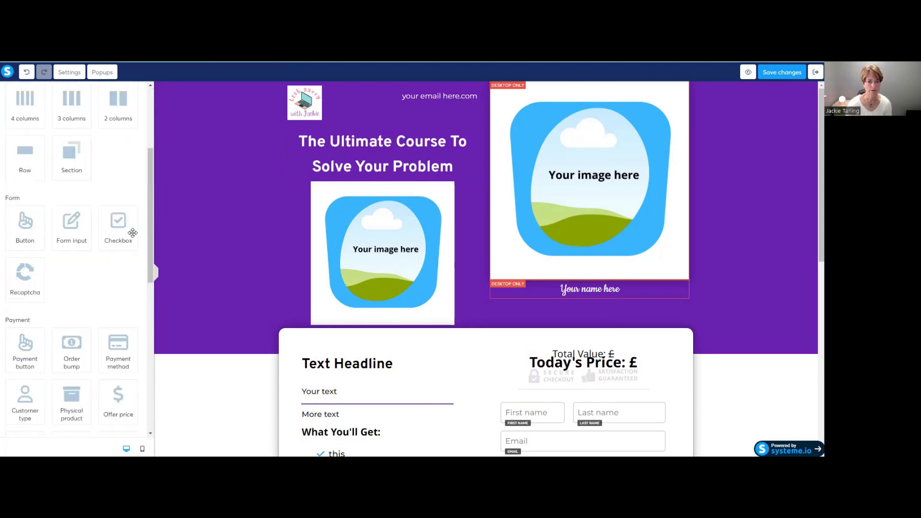
click(373, 246)
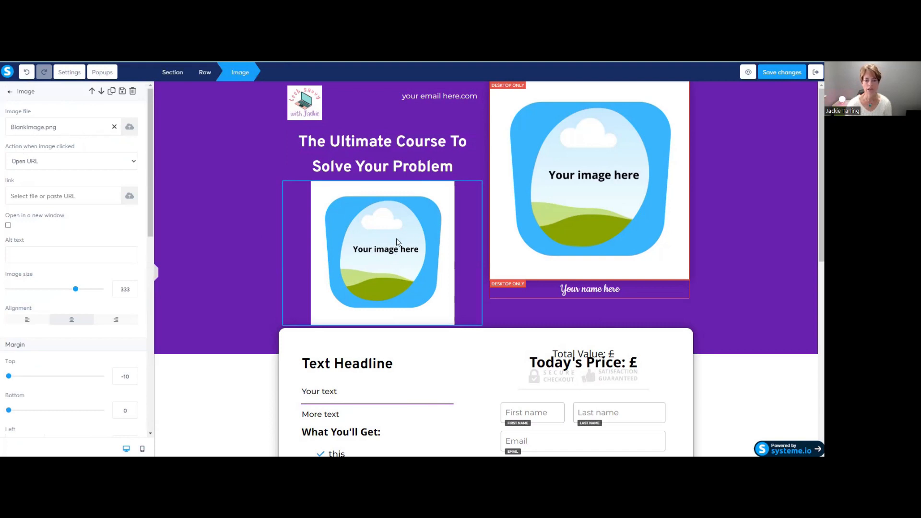
click(129, 128)
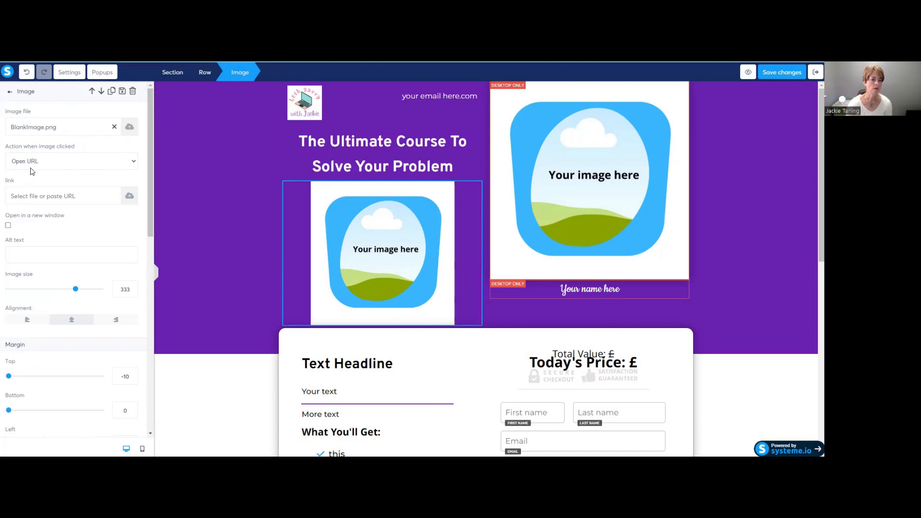
scroll(41, 181, down, 2)
scroll(41, 183, down, 5)
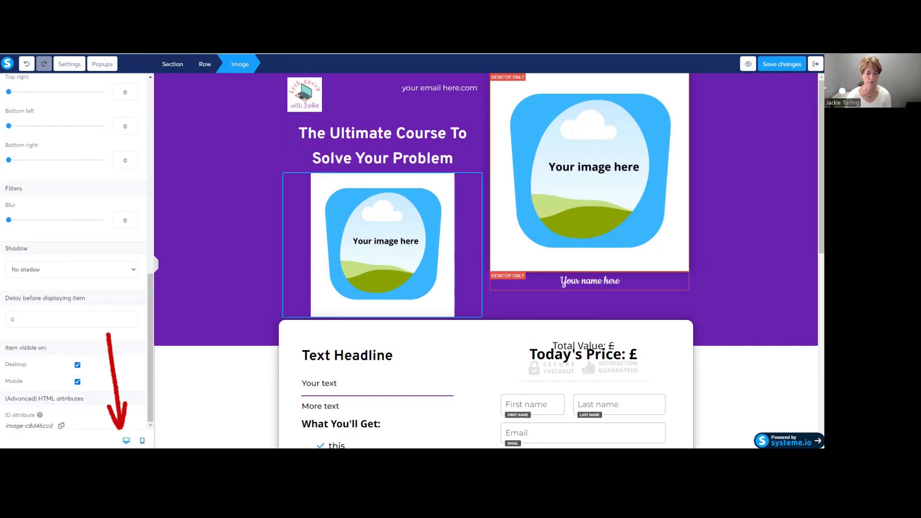
Step: Compare the header in the mobile and desktop views and inspect the desktop-only "Your name here" text
click(142, 440)
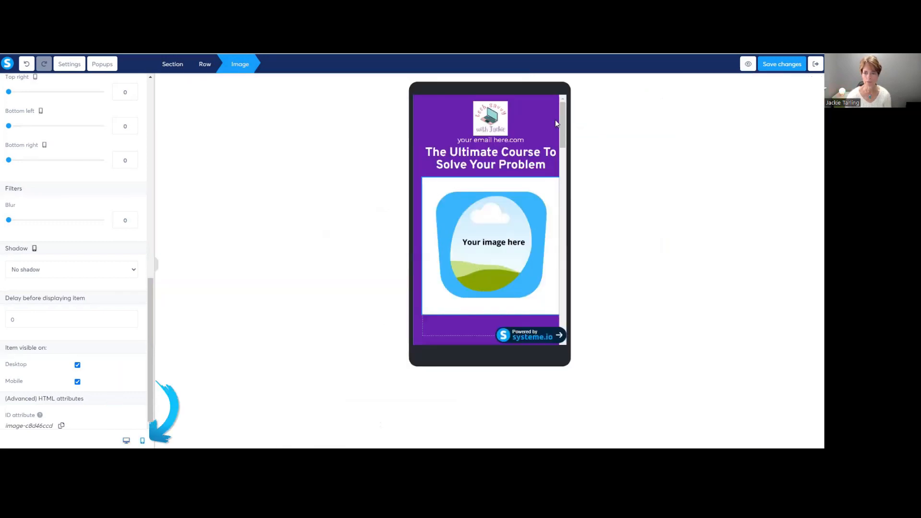
drag(561, 135, 564, 99)
click(489, 259)
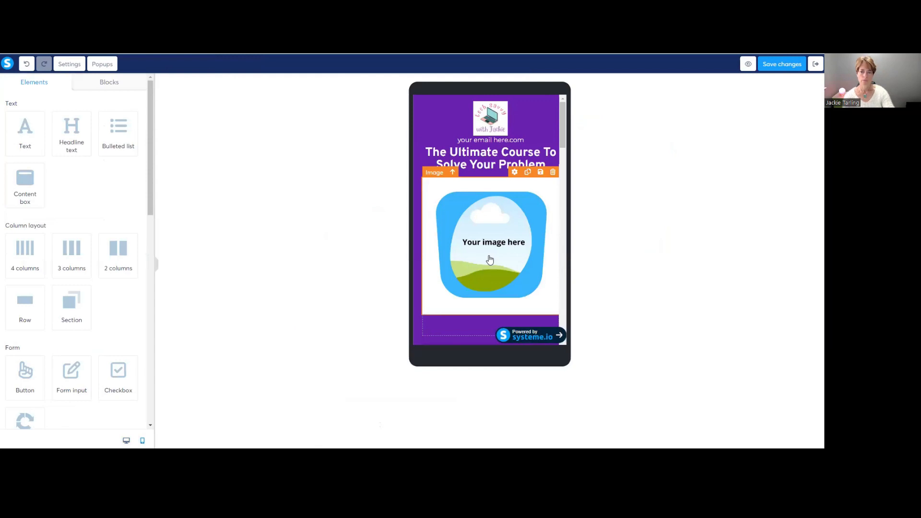
scroll(84, 360, down, 10)
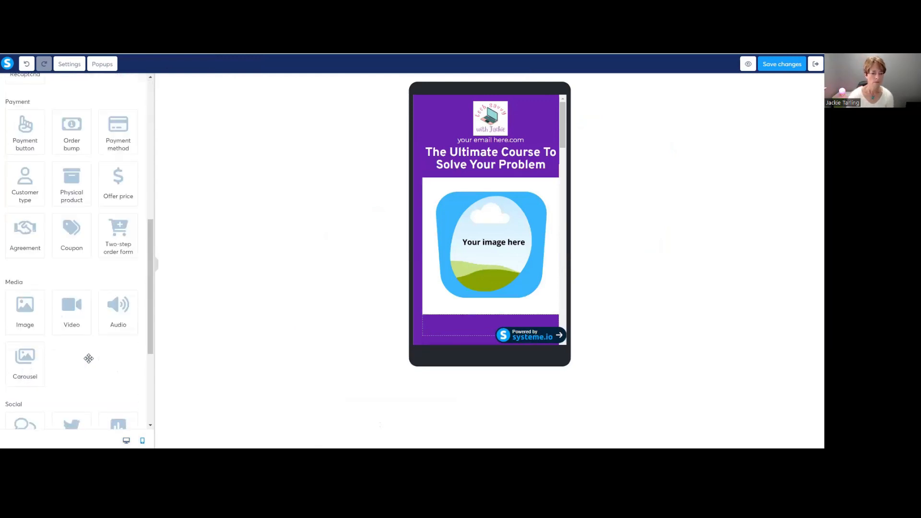
click(127, 440)
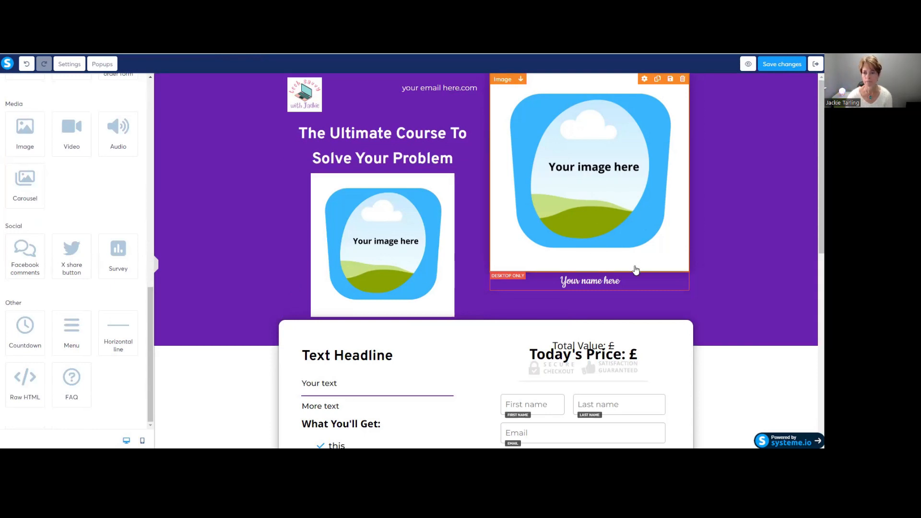
click(594, 281)
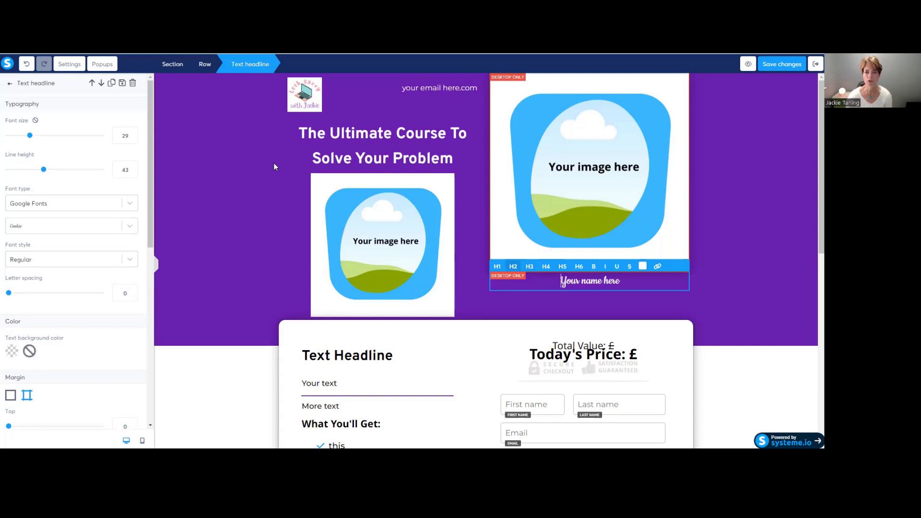
click(223, 171)
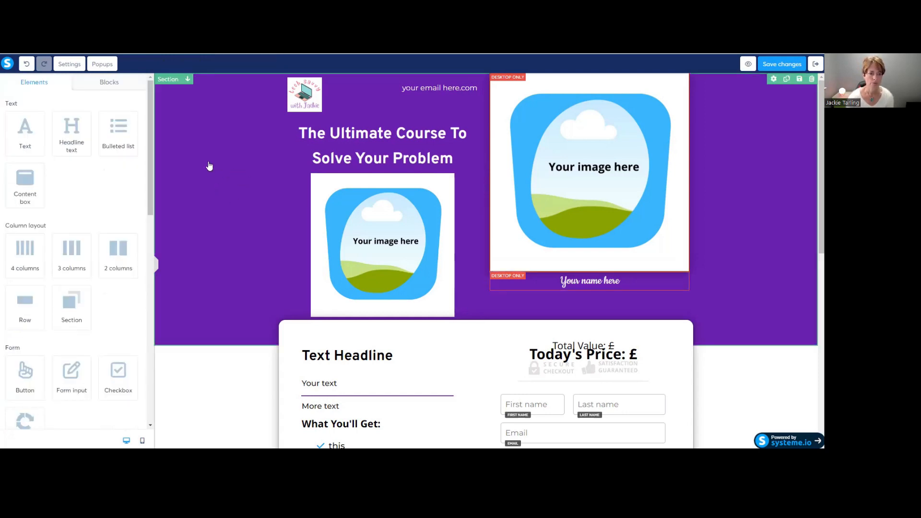
Step: Set the header section's background colour to the default grey 9B9B9B, after trying bright green
click(208, 164)
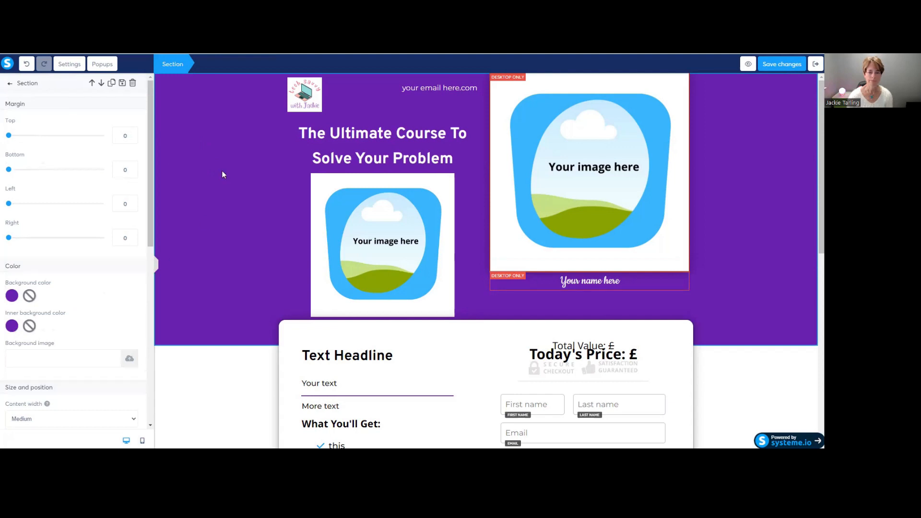
click(12, 295)
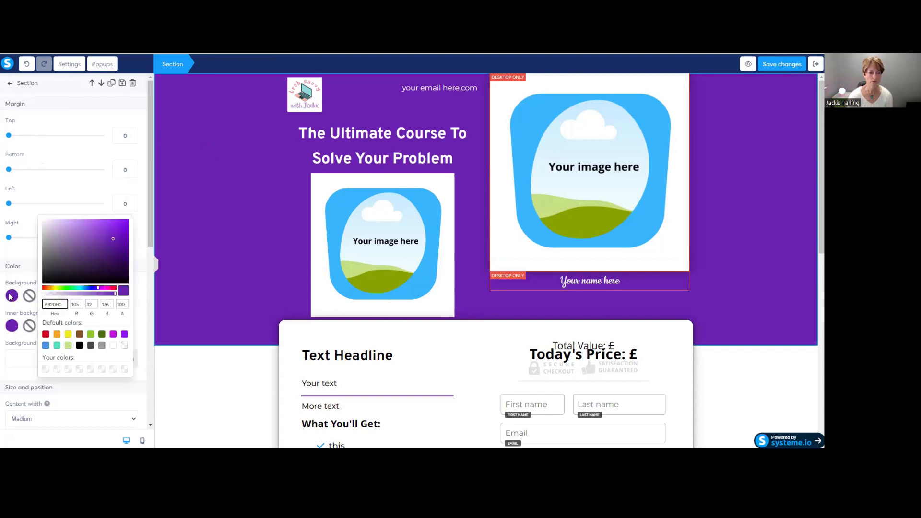
click(91, 336)
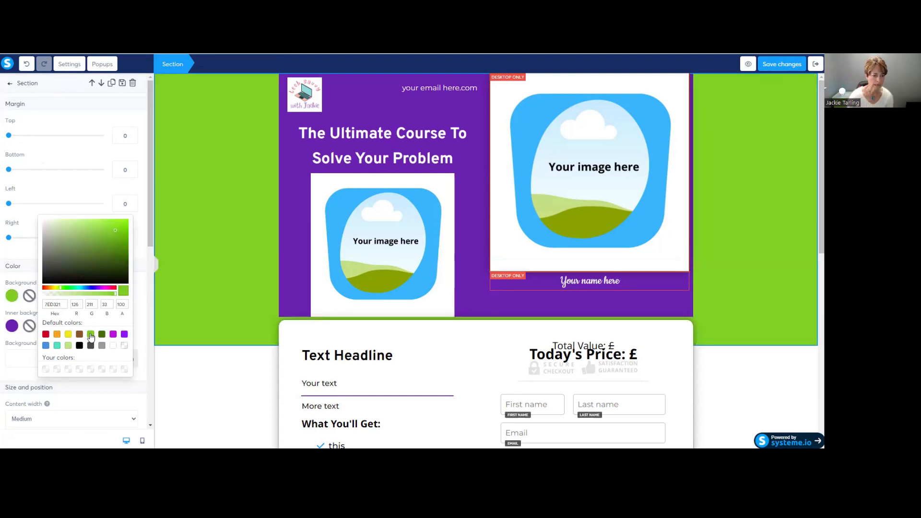
click(101, 345)
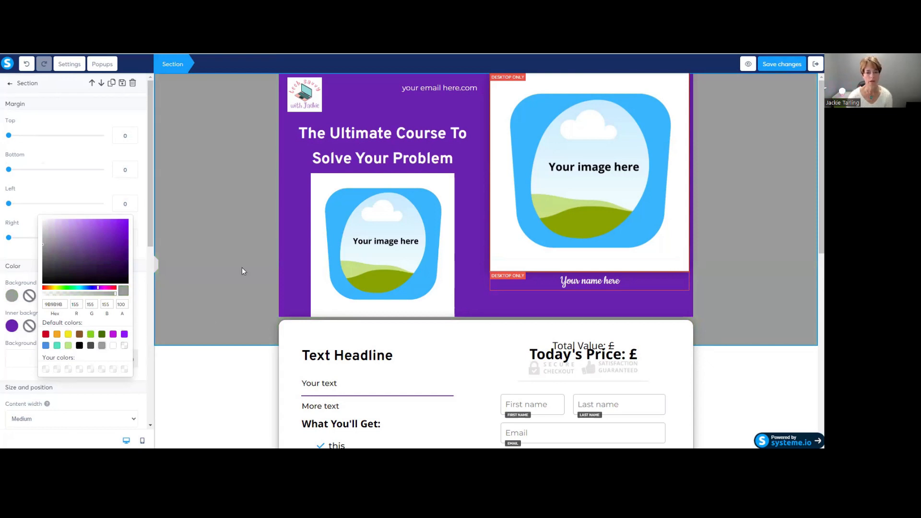
Step: Set the header section's inner background colour to the default blue 4A90E2, after trying dark grey and turquoise
click(12, 326)
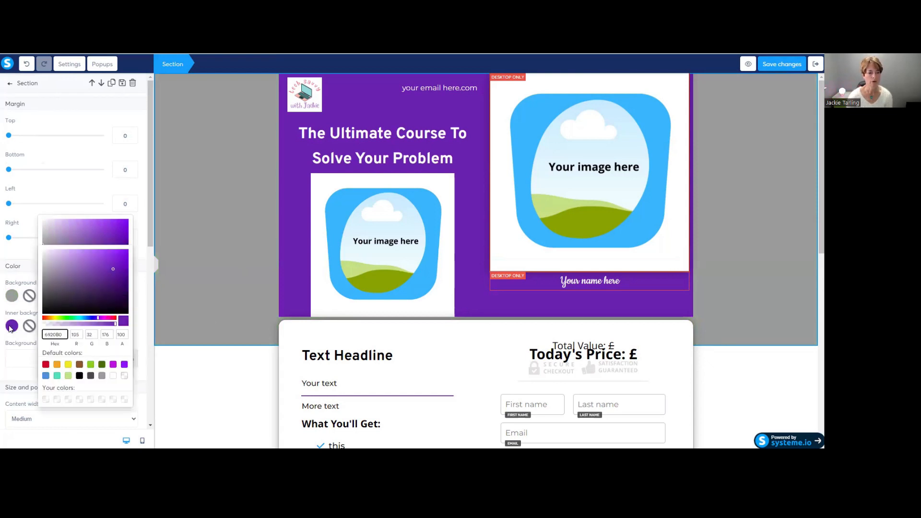
click(91, 375)
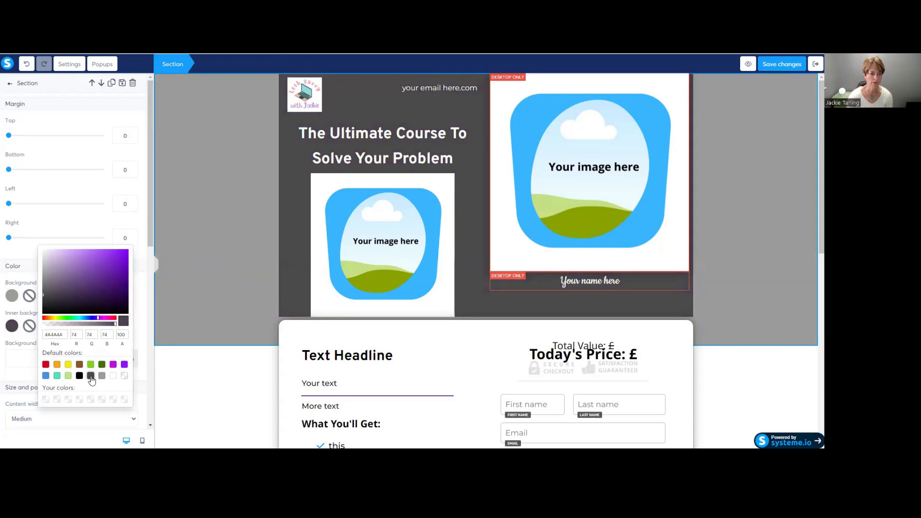
click(58, 377)
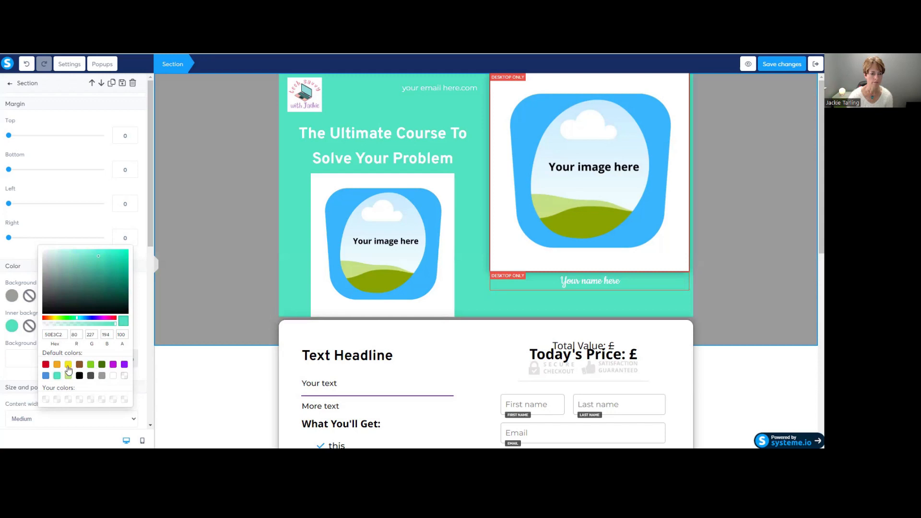
click(45, 376)
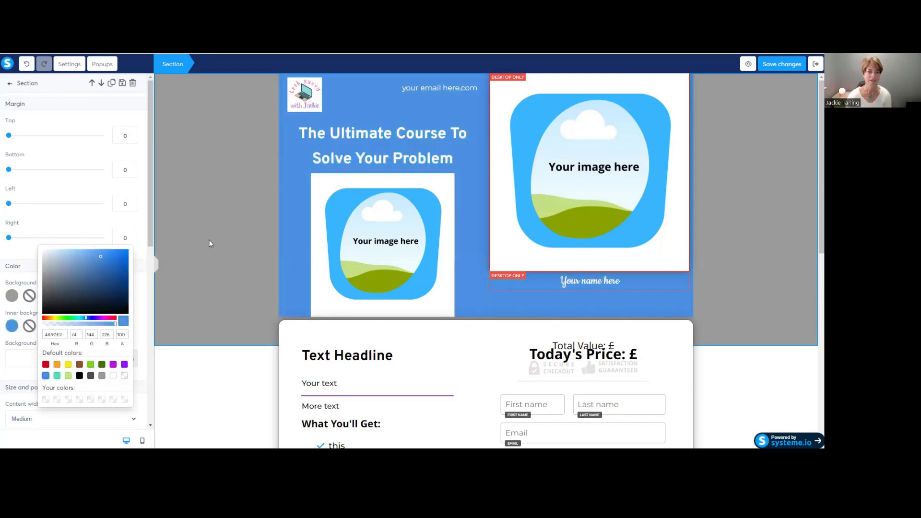
click(223, 205)
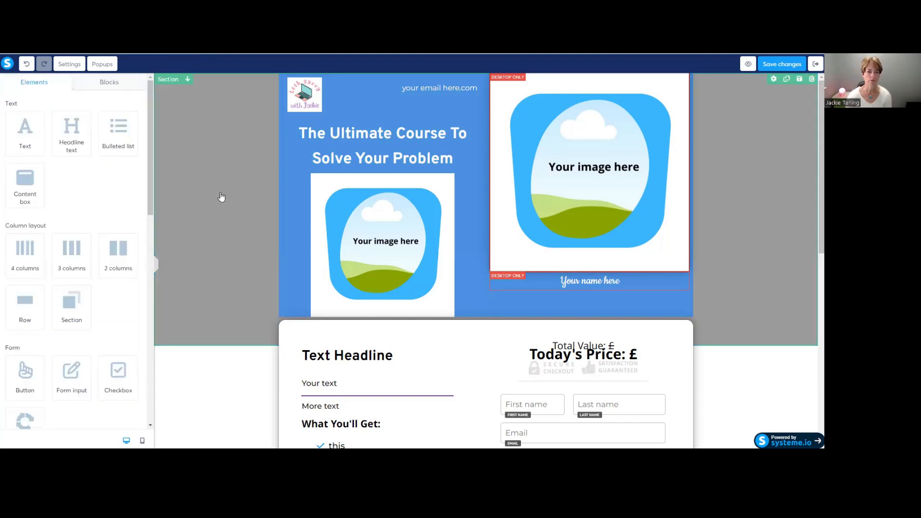
Step: Examine the header section's settings and the order form content below it, including the "Text Headline" element, testimonials, payment area and footer
click(220, 194)
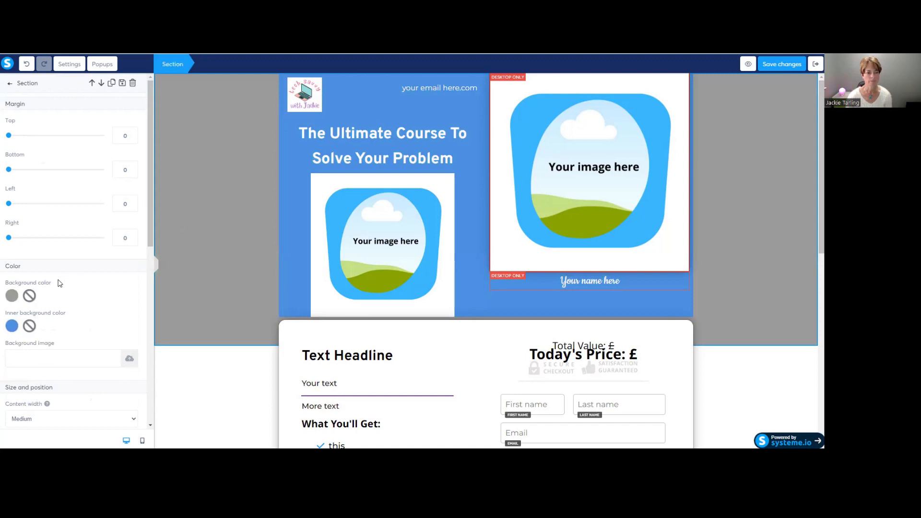
scroll(58, 283, down, 5)
scroll(58, 283, up, 5)
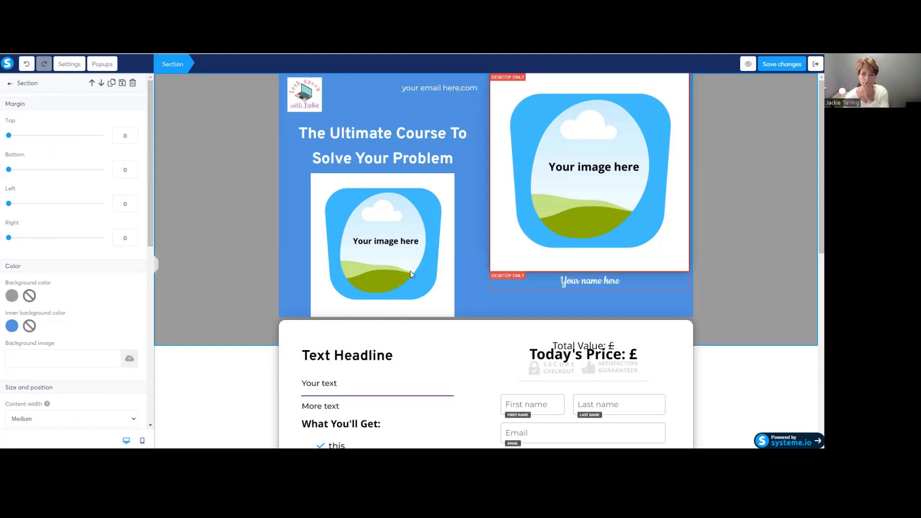
click(250, 363)
scroll(287, 364, down, 1)
scroll(287, 363, down, 3)
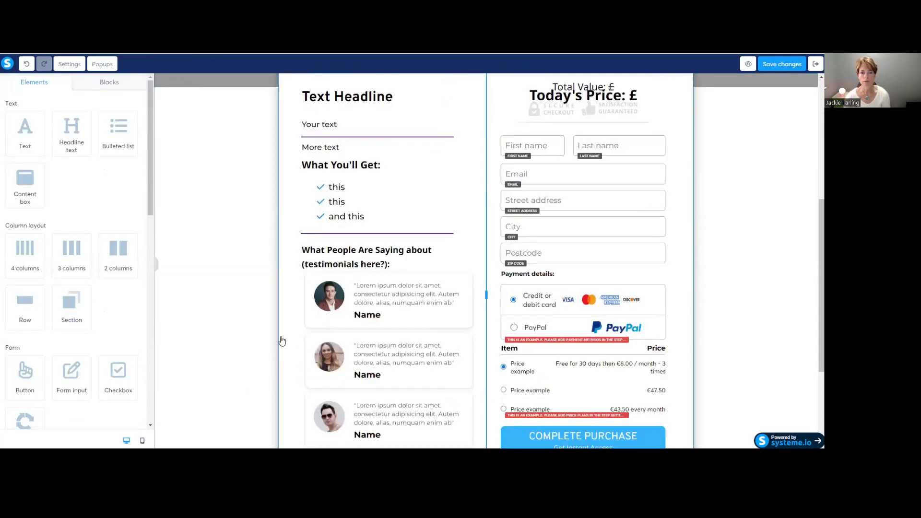
scroll(228, 287, up, 1)
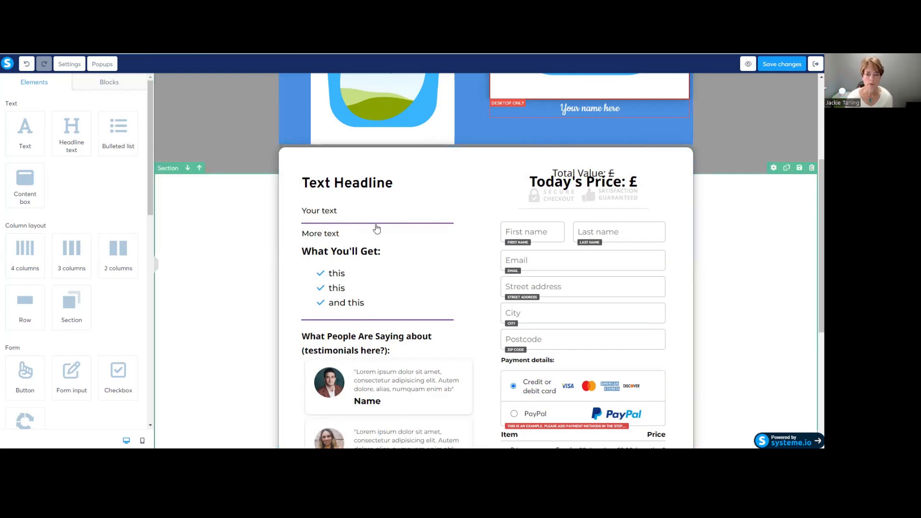
click(403, 183)
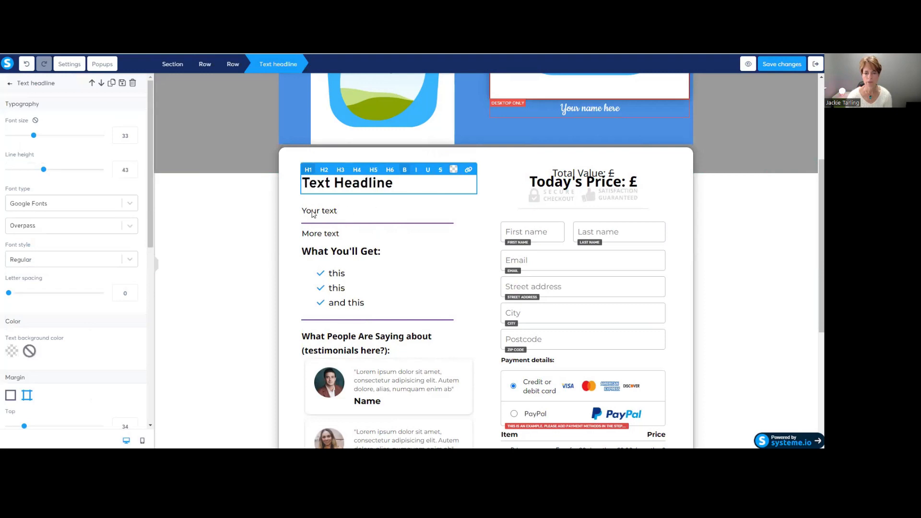
click(313, 214)
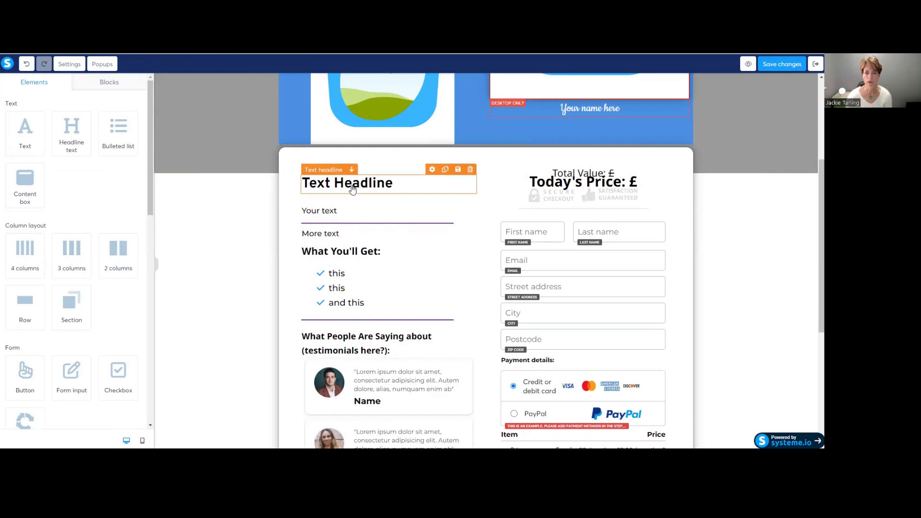
scroll(369, 309, down, 5)
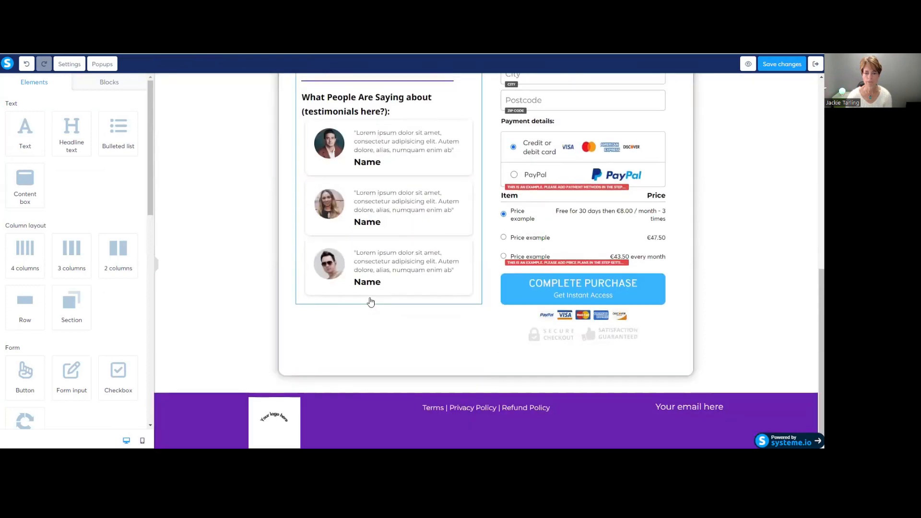
scroll(369, 307, up, 5)
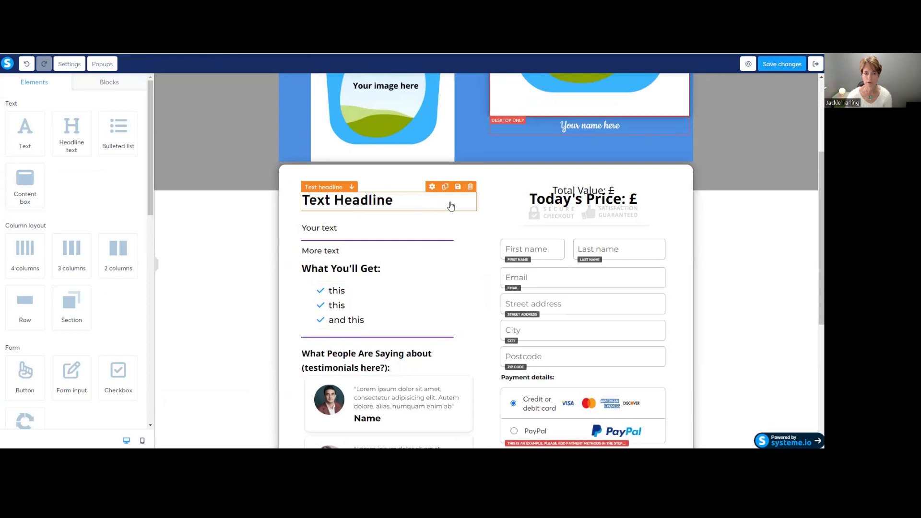
Step: Delete the "Text Headline" element from the order form and undo the deletion
click(471, 187)
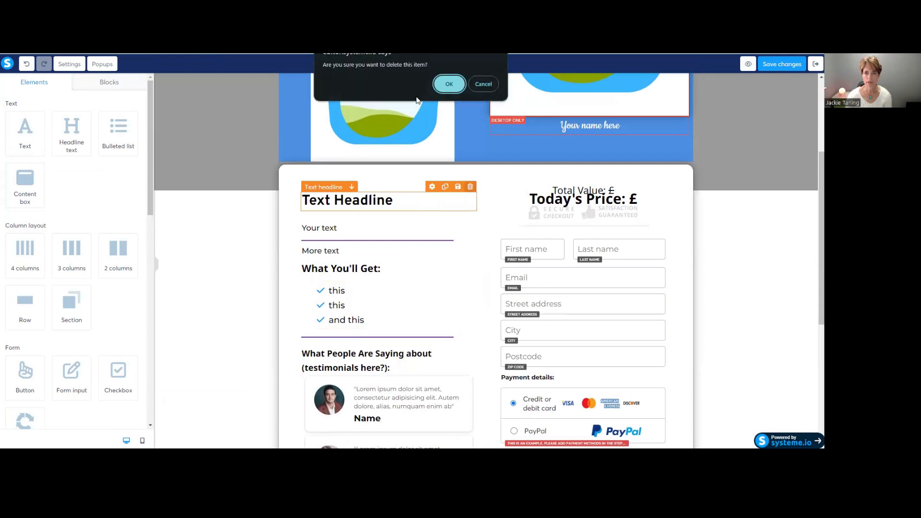
click(449, 84)
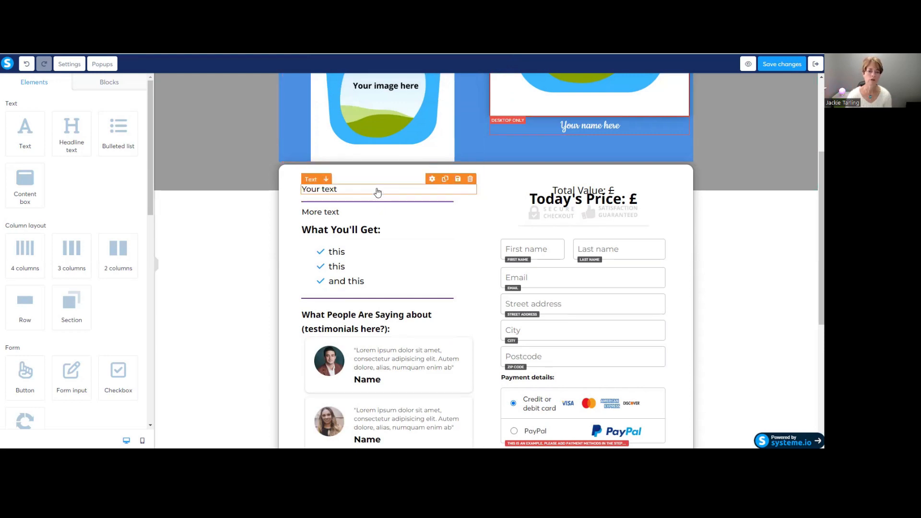
click(27, 64)
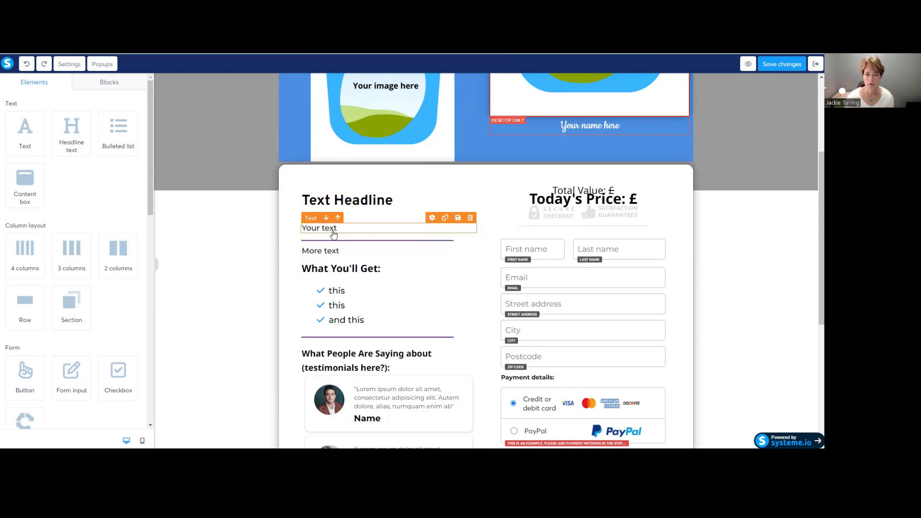
Step: Inspect the settings of the bulleted list under "What You'll Get:" and the bulleted list element available for the page
scroll(358, 275, down, 2)
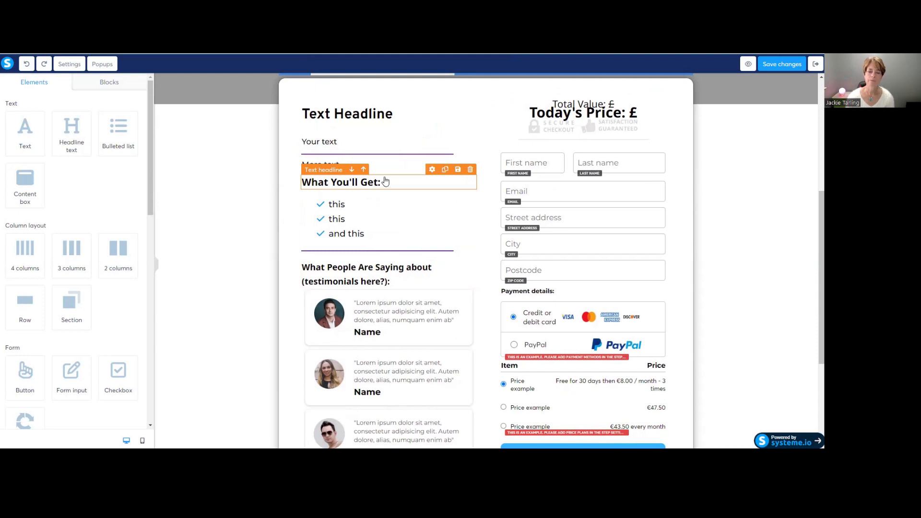
click(349, 206)
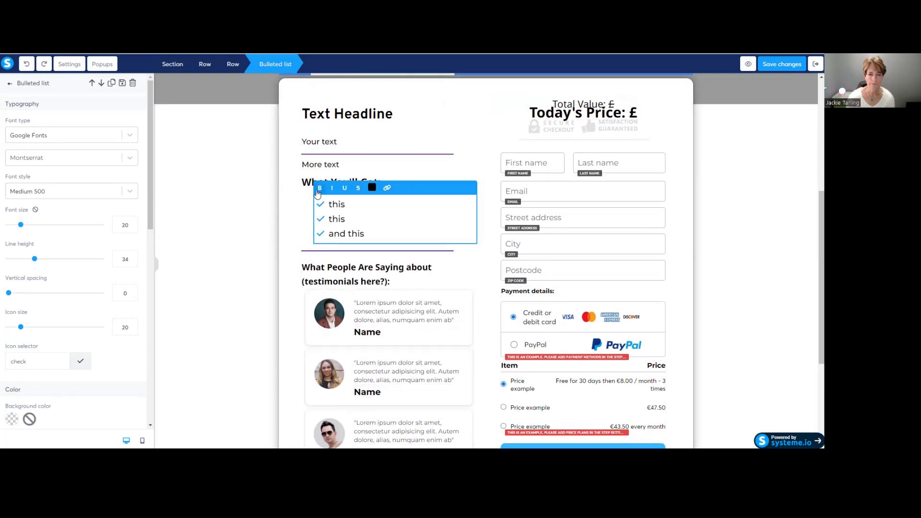
click(299, 198)
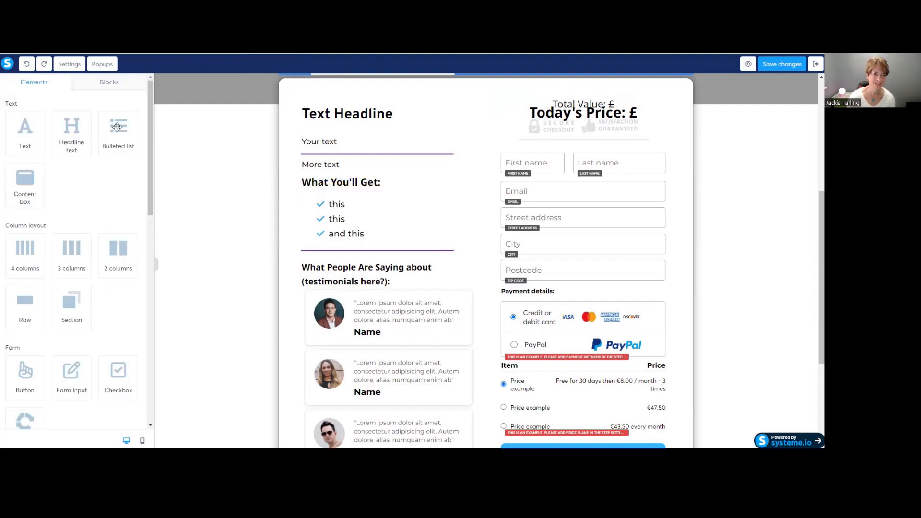
drag(117, 127, 233, 187)
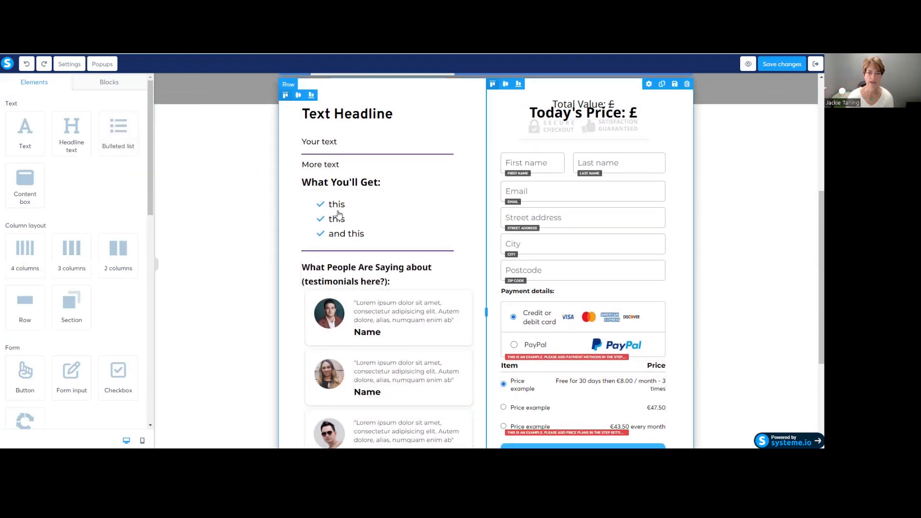
Step: Delete the photo in the first testimonial and undo the deletion
scroll(353, 238, down, 3)
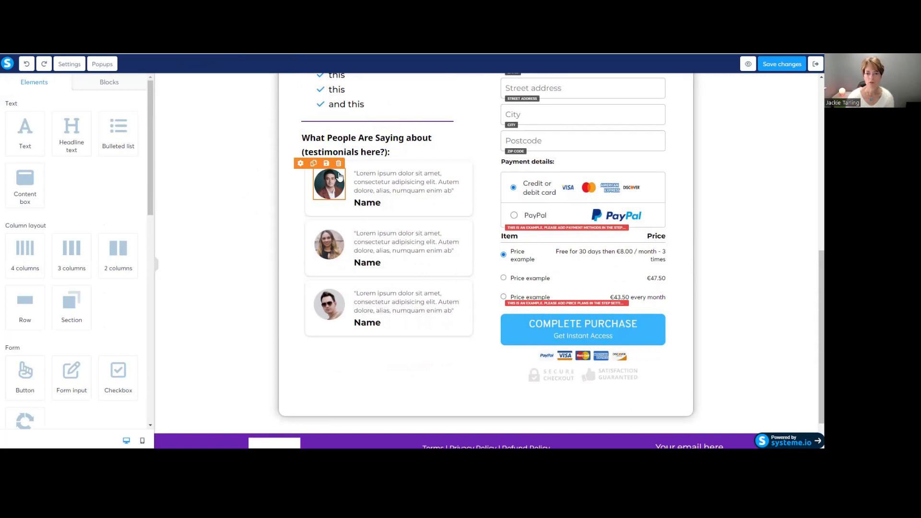
click(338, 163)
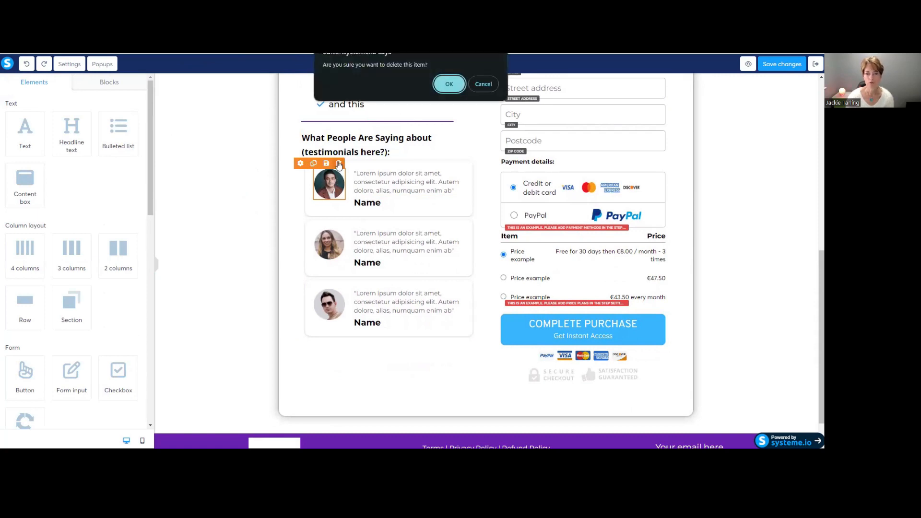
click(448, 84)
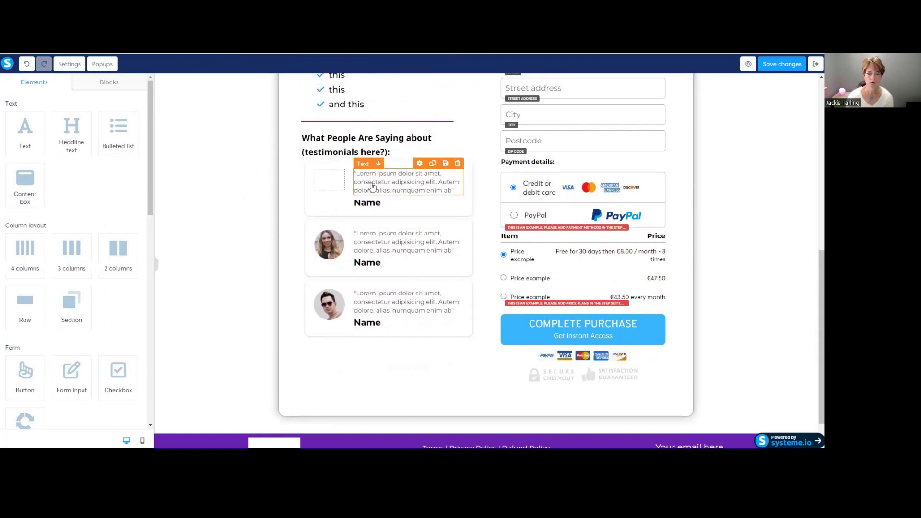
click(23, 65)
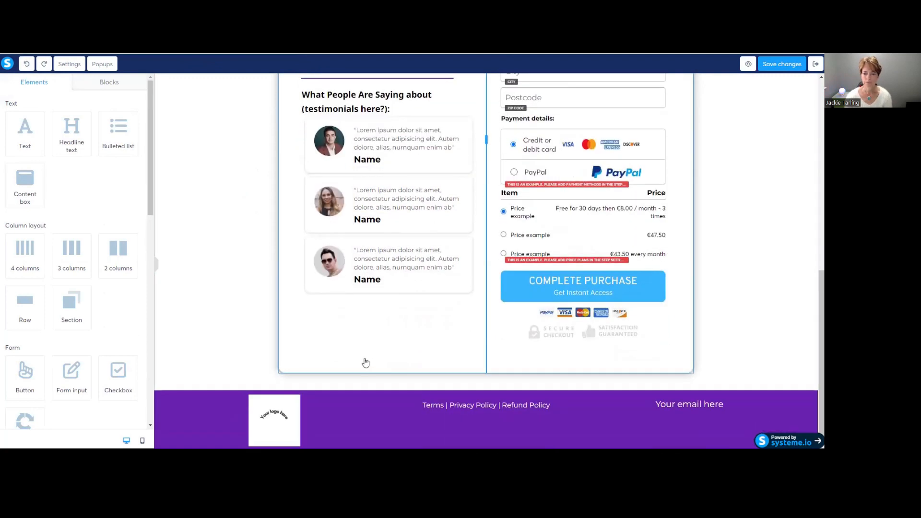
Step: Set the "Total Value: £" headline's top margin to 2 and bottom margin to 29
scroll(365, 365, up, 2)
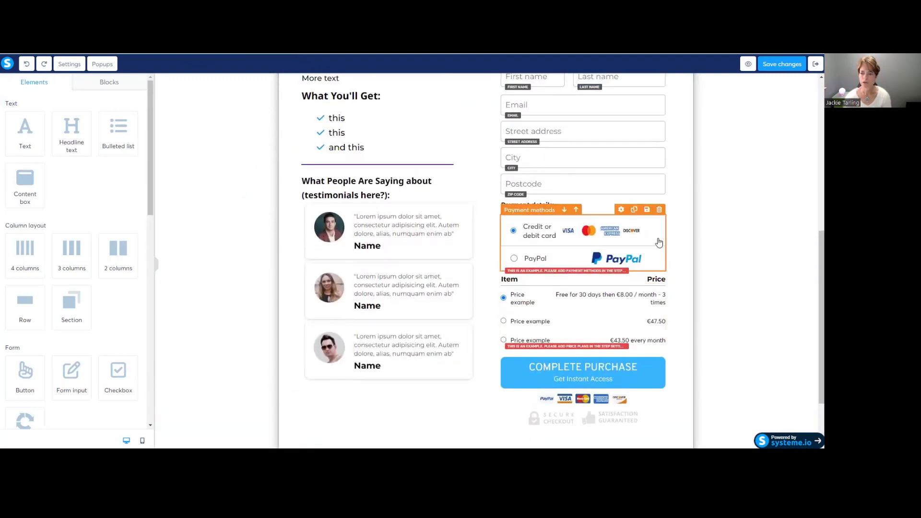
scroll(648, 178, up, 3)
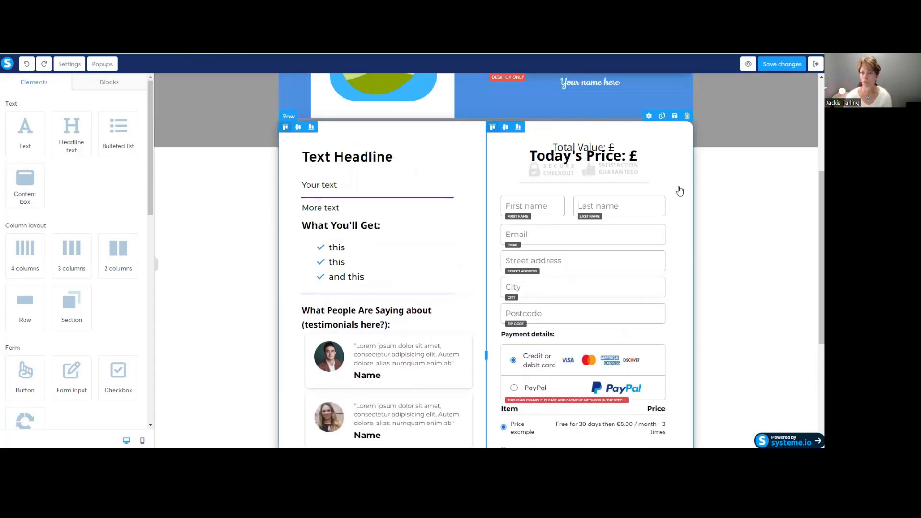
click(594, 145)
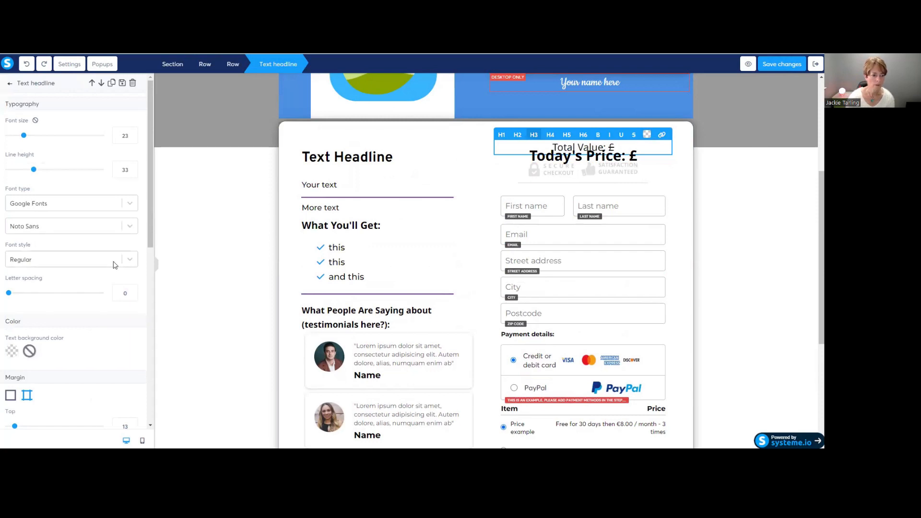
scroll(70, 339, down, 5)
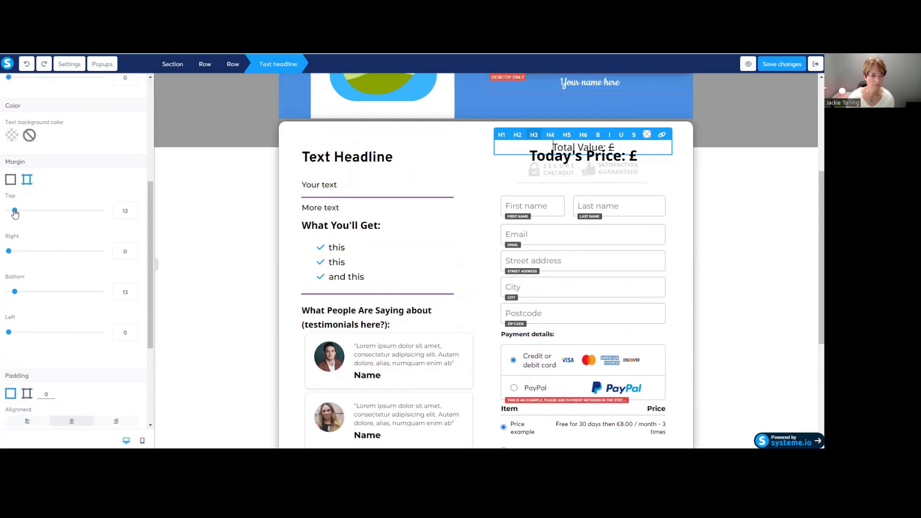
drag(22, 214, 18, 225)
drag(14, 292, 22, 290)
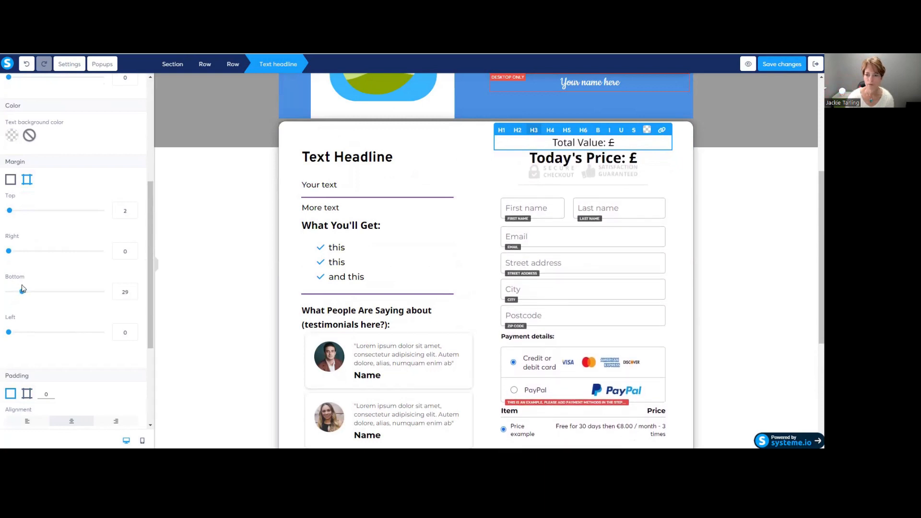
Step: Set the bottom margin of the secure checkout and satisfaction guaranteed image under "Today's Price: £" to 24
click(609, 176)
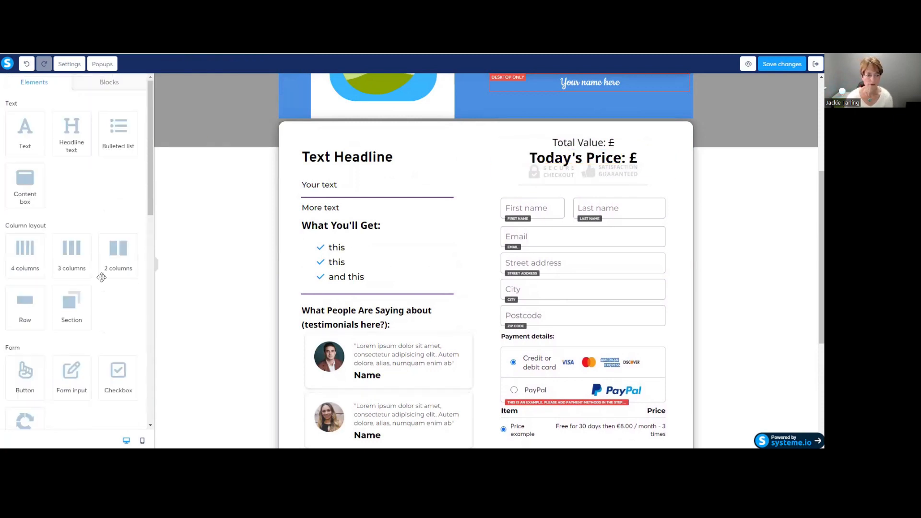
click(573, 173)
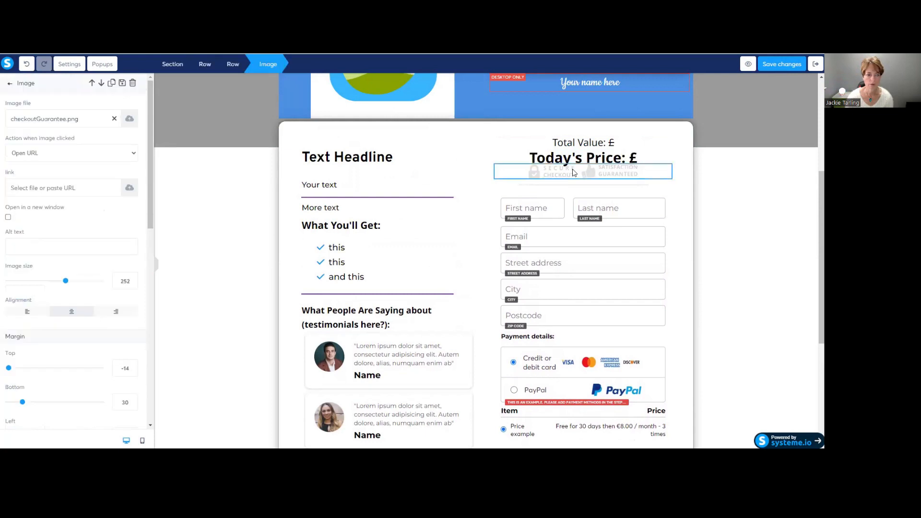
scroll(14, 402, down, 3)
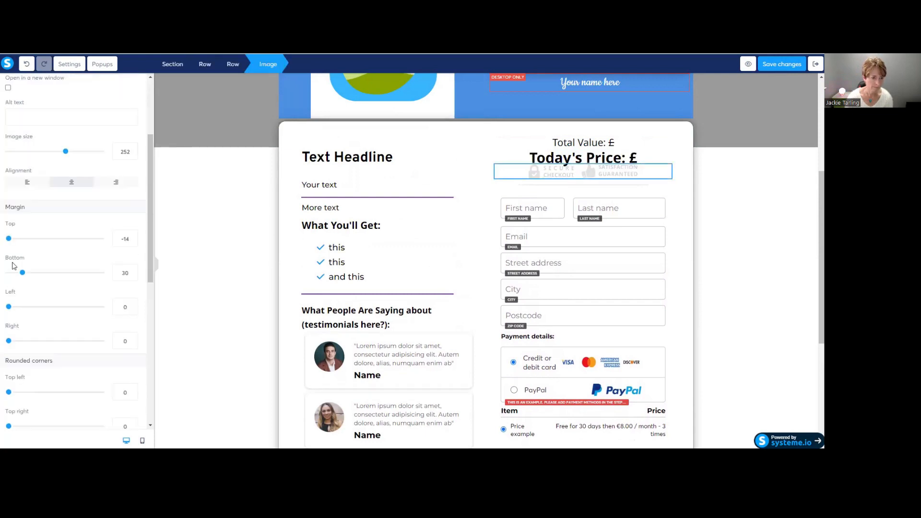
drag(23, 275, 21, 274)
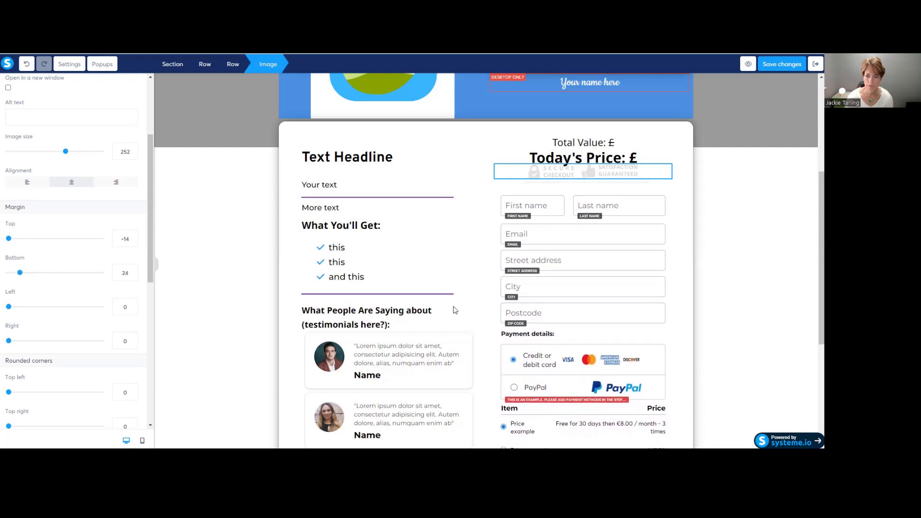
Step: Set the "Today's Price: £" headline's bottom margin to 29
click(583, 163)
click(583, 163)
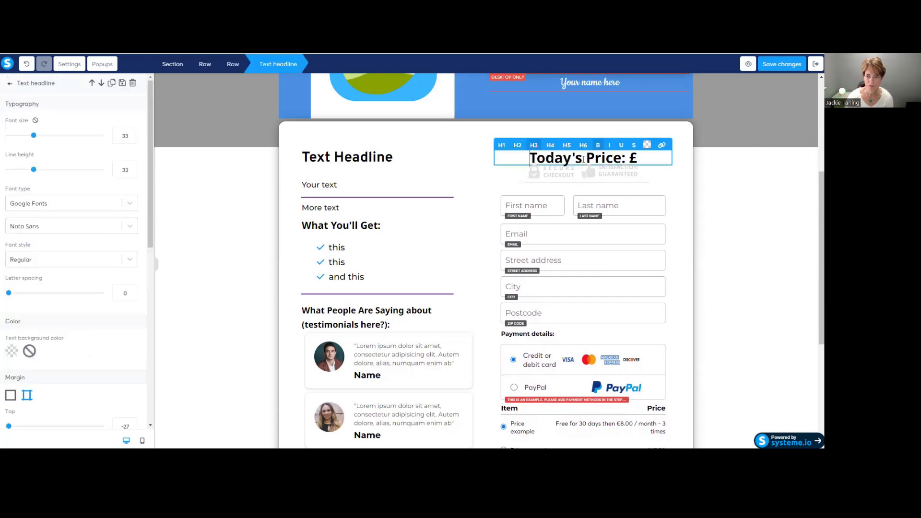
scroll(43, 320, down, 5)
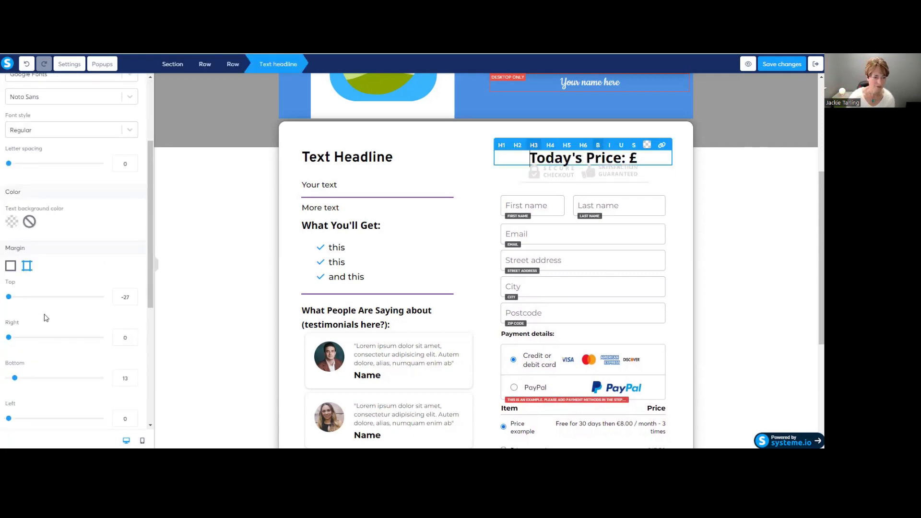
drag(13, 292, 22, 292)
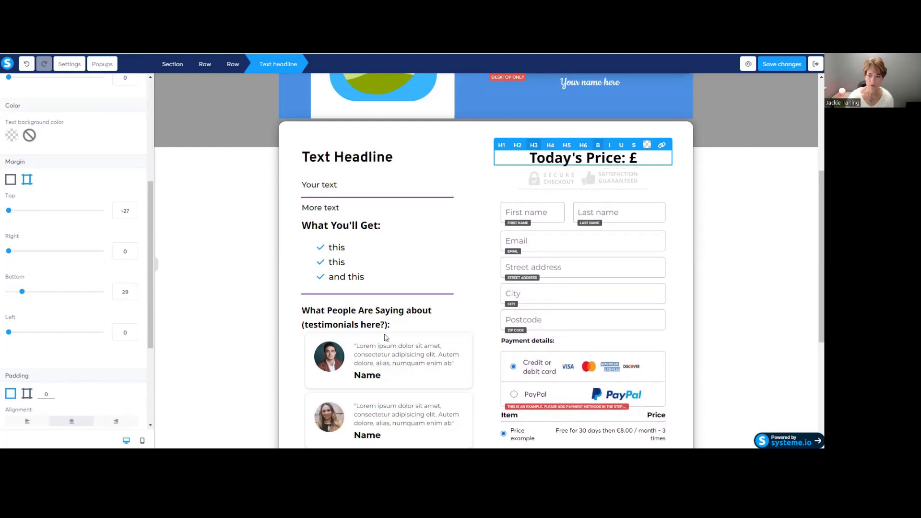
click(670, 189)
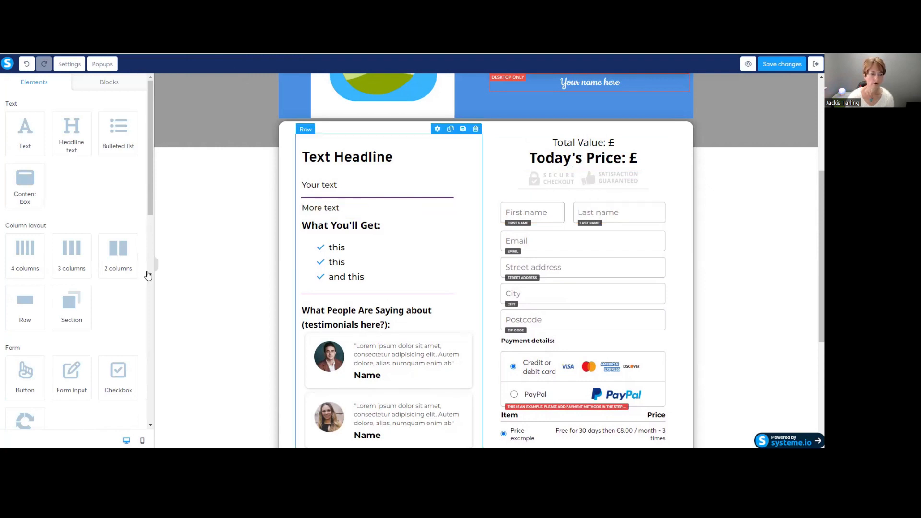
Step: Review the available page elements and the order form's input fields, payment methods, price plans and purchase button down to the footer
scroll(65, 300, down, 5)
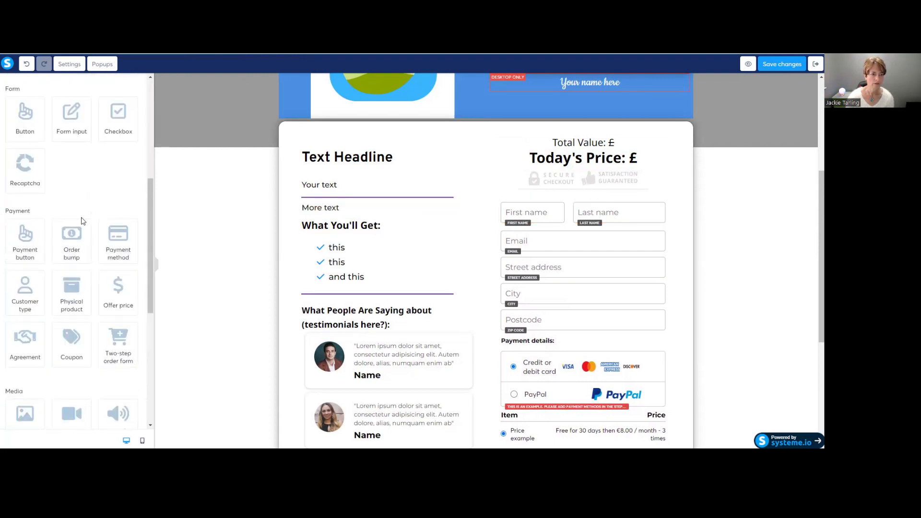
scroll(75, 201, up, 3)
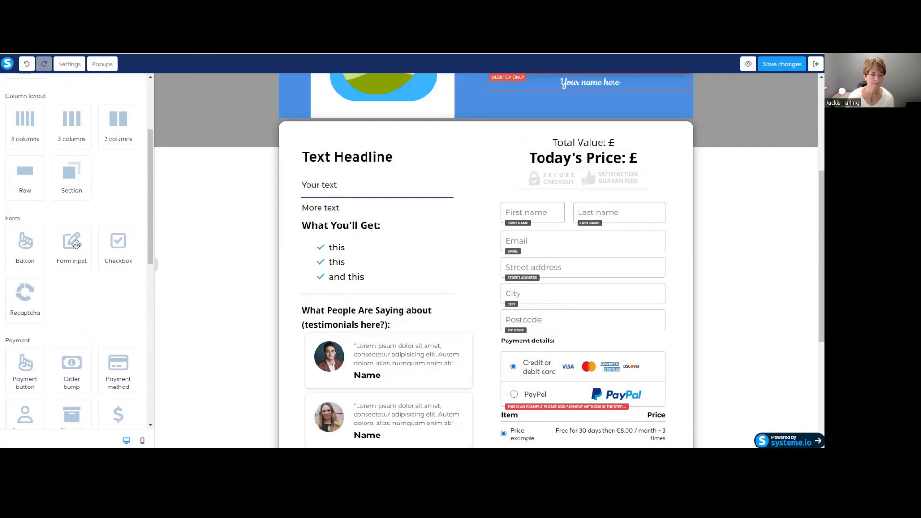
scroll(77, 245, up, 3)
scroll(516, 260, up, 1)
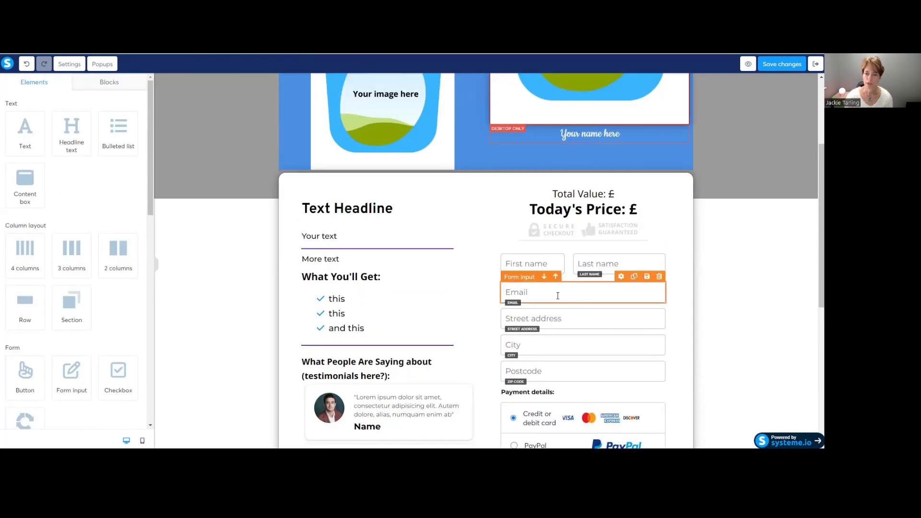
scroll(557, 296, down, 3)
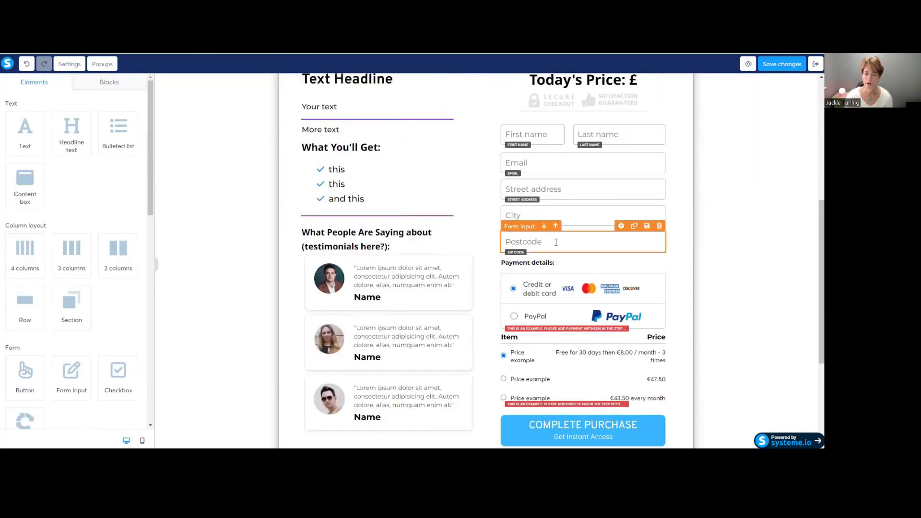
scroll(573, 242, down, 3)
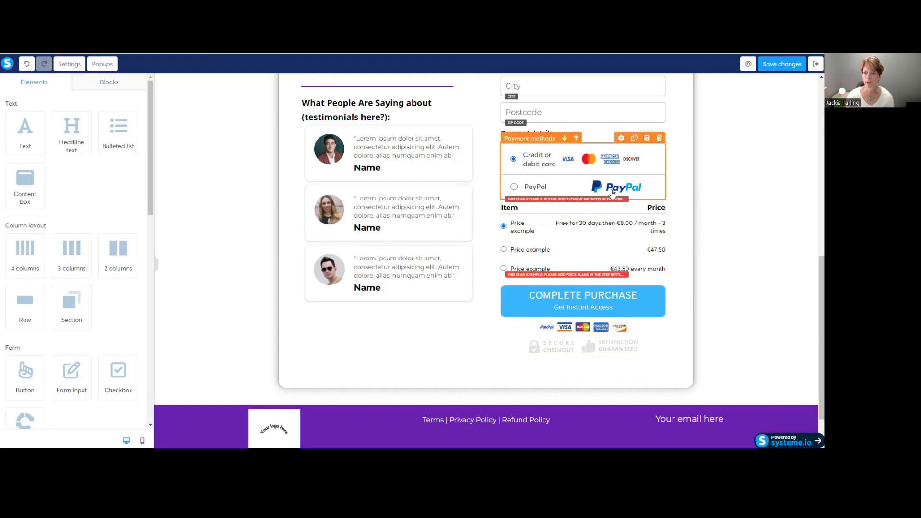
scroll(477, 333, down, 1)
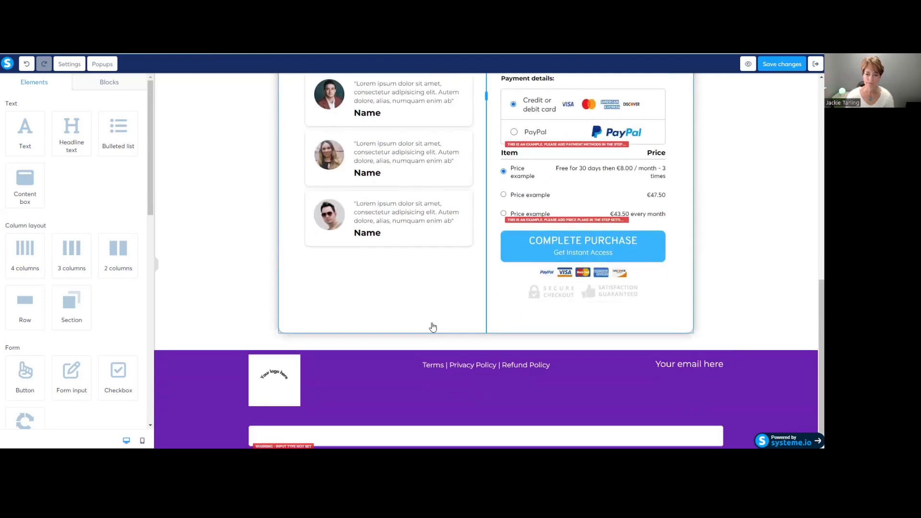
Step: Inspect the footer logo's image settings and the link options of the policy links text
click(271, 380)
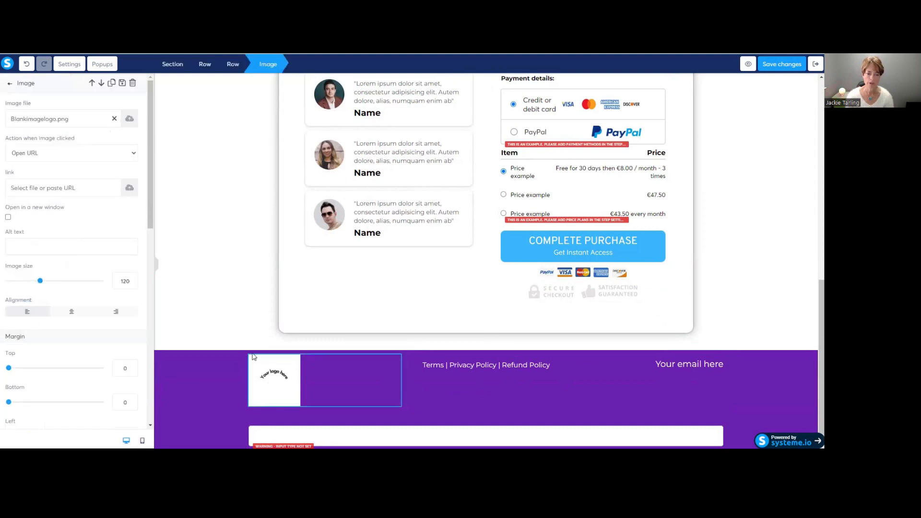
click(430, 381)
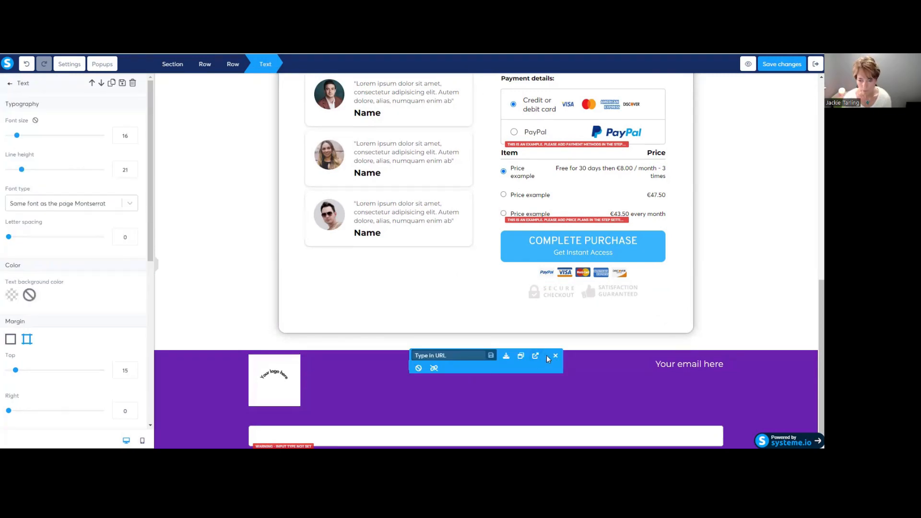
click(577, 369)
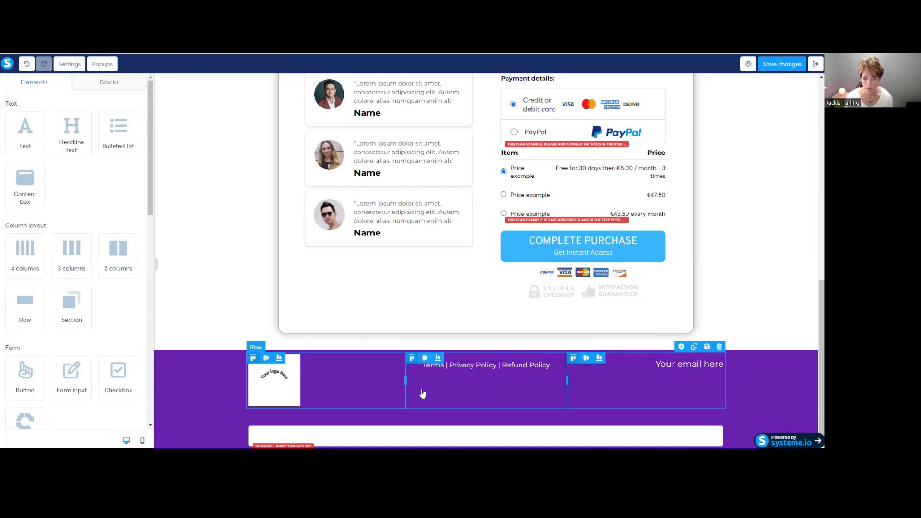
Step: Upload the Terms and Conditions PDF from the Course Creation folder in Systeme and insert it as the link for "Terms" in the footer
click(433, 366)
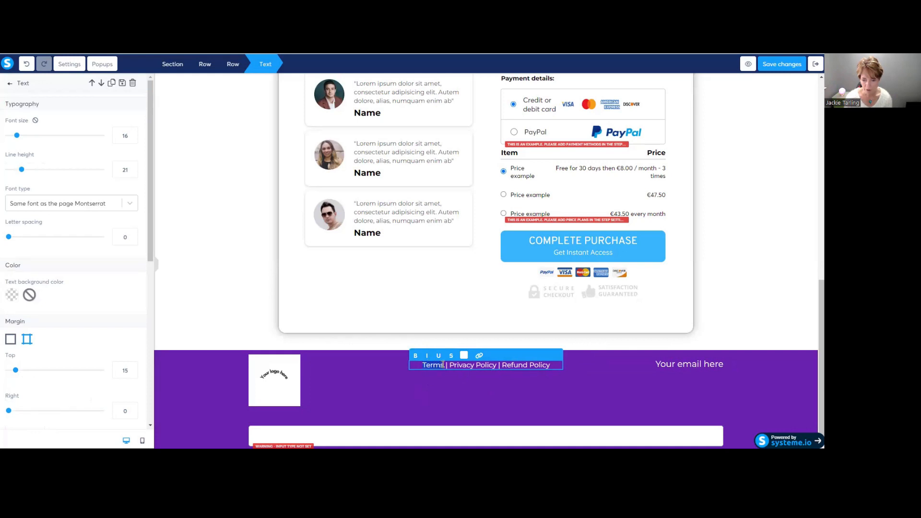
click(479, 356)
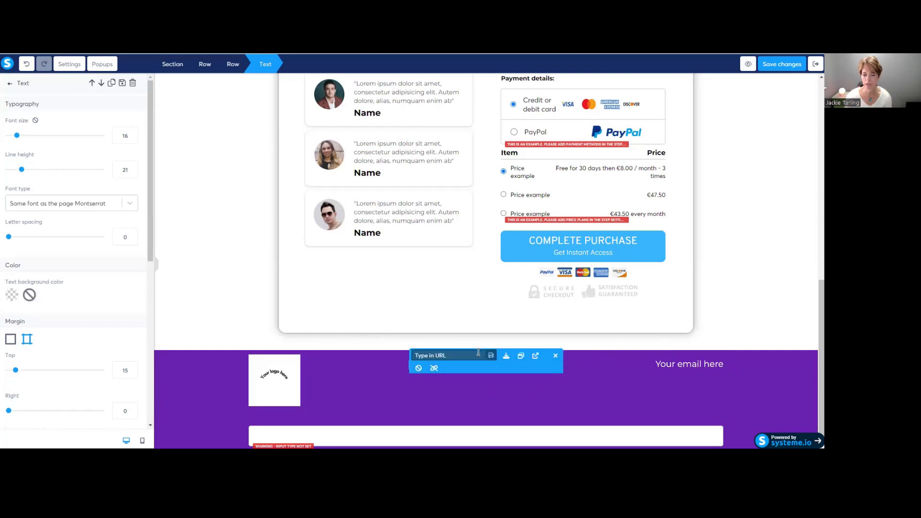
click(506, 357)
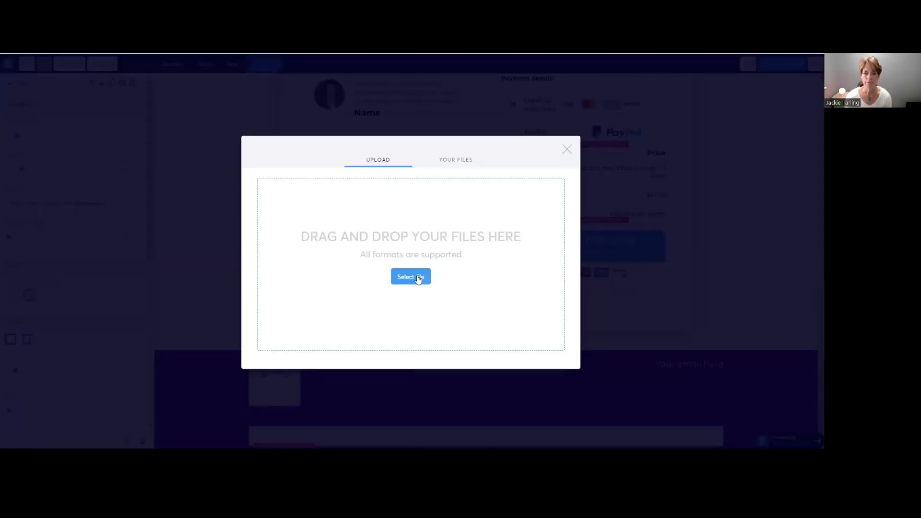
click(415, 277)
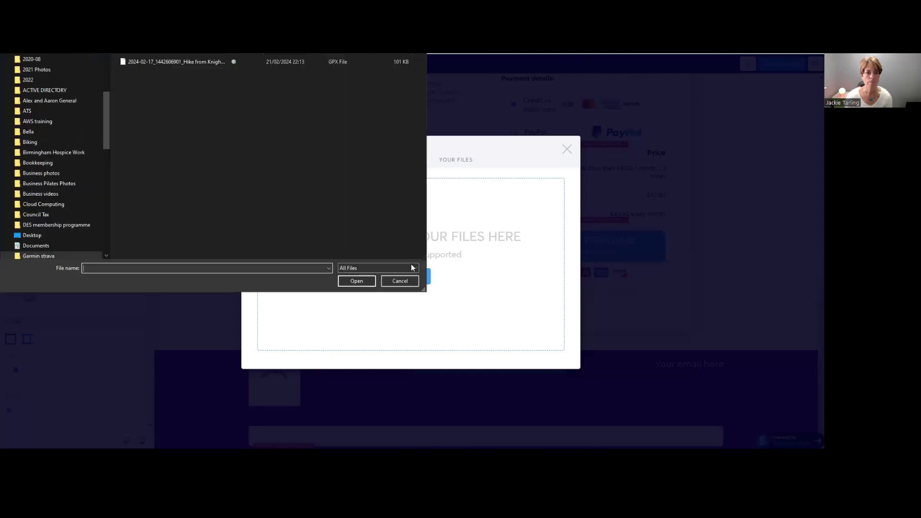
scroll(45, 164, down, 5)
click(40, 215)
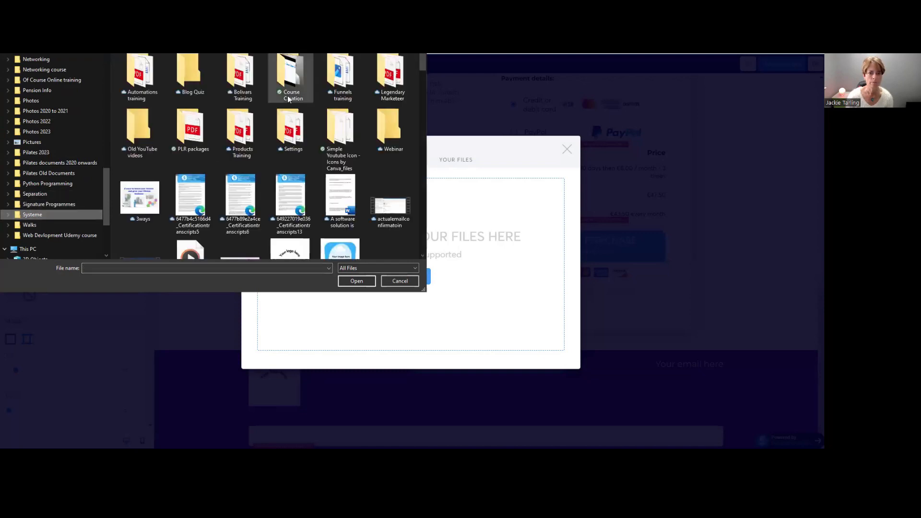
double_click(295, 80)
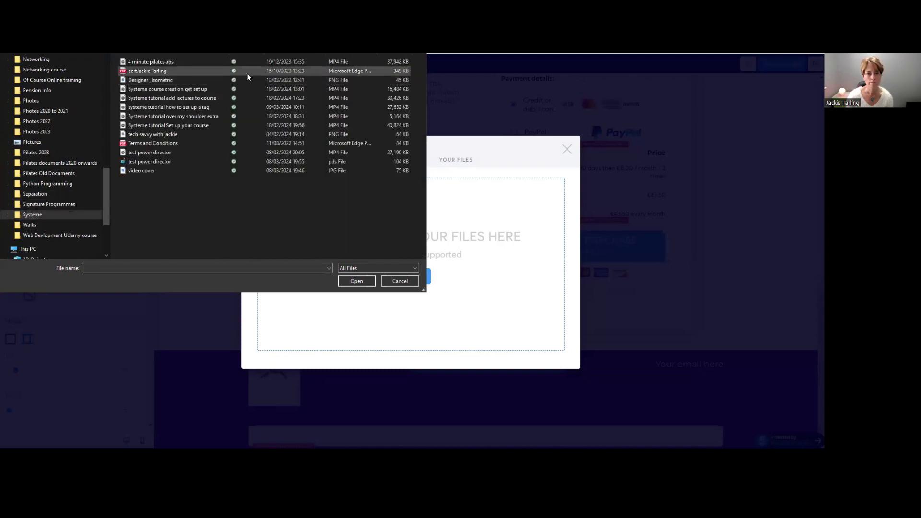
click(162, 143)
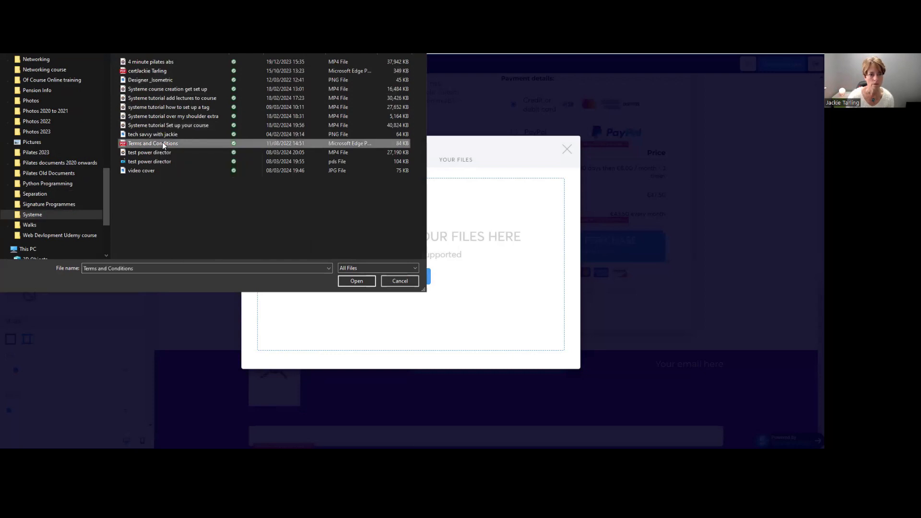
click(357, 281)
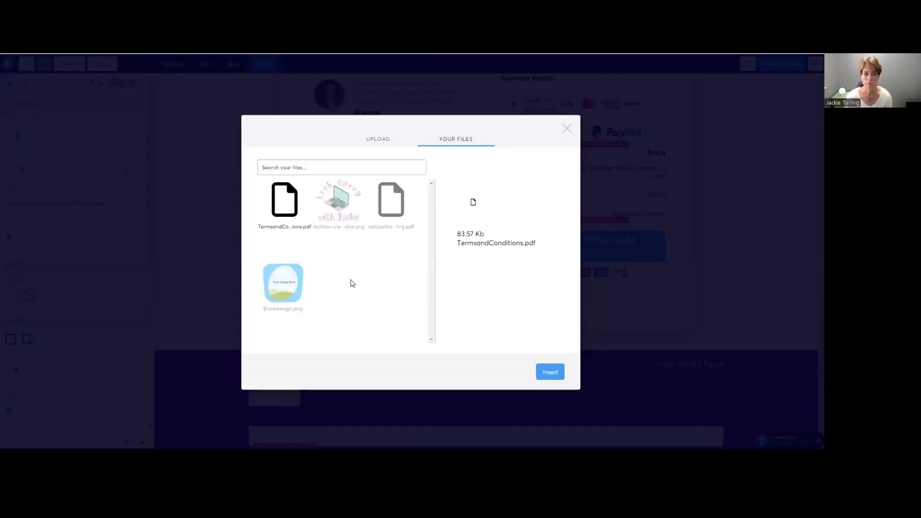
click(549, 372)
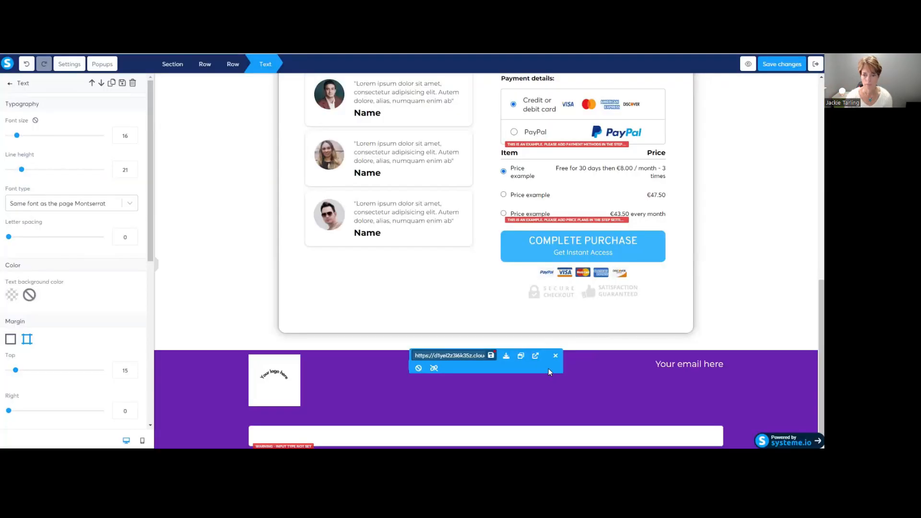
click(443, 391)
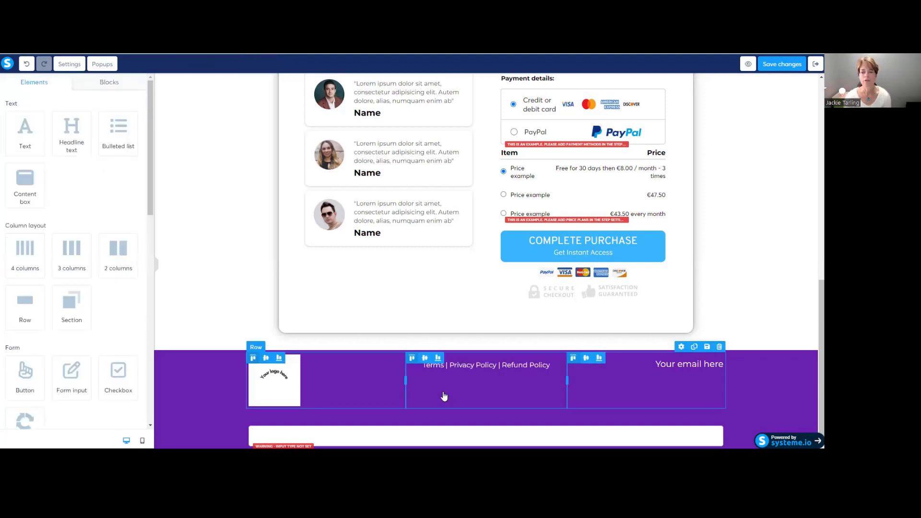
Step: Link the footer's "Terms" text to the already uploaded TermsandConditions.pdf and save the link
double_click(432, 366)
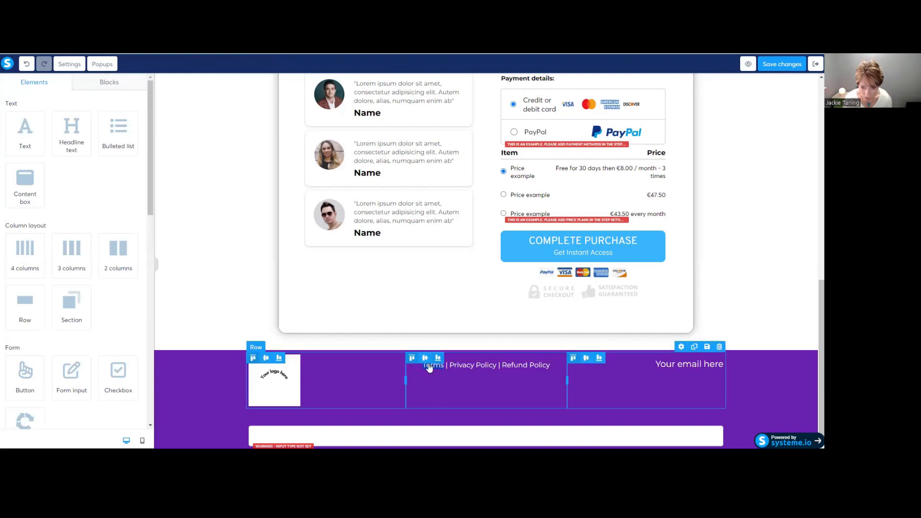
click(416, 365)
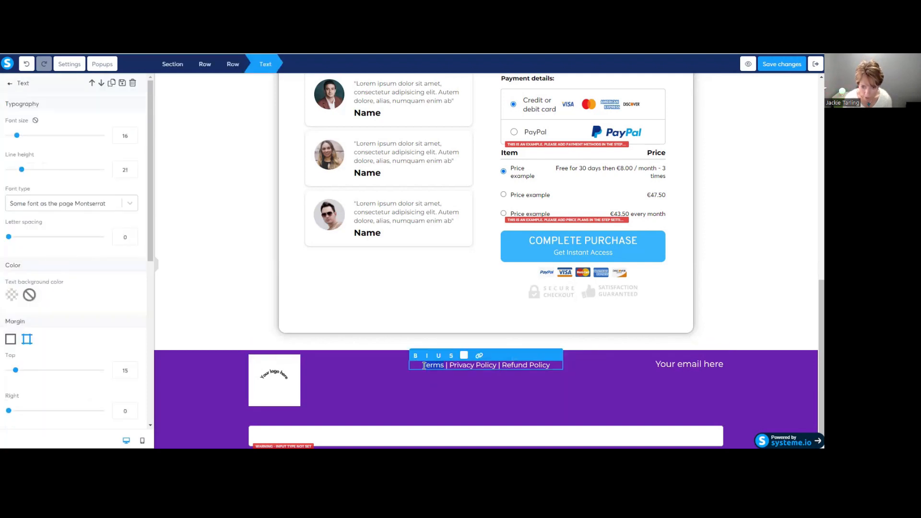
click(479, 355)
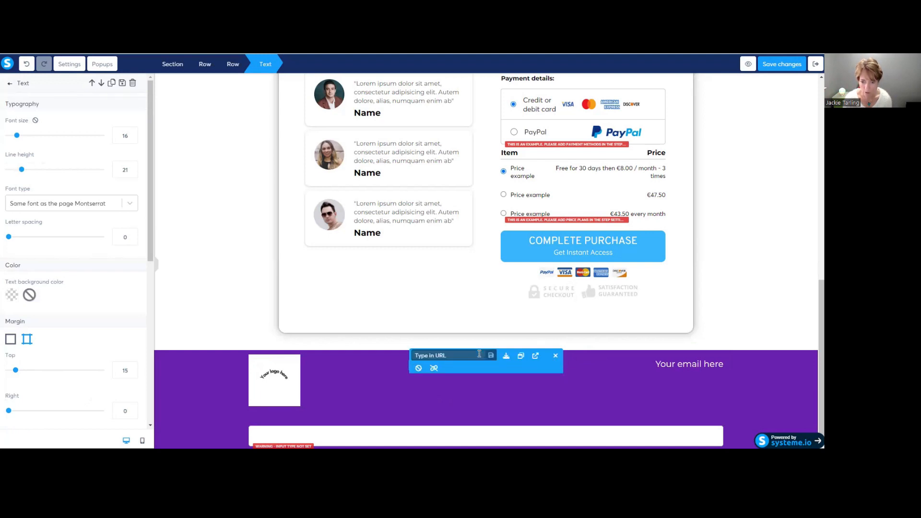
click(505, 357)
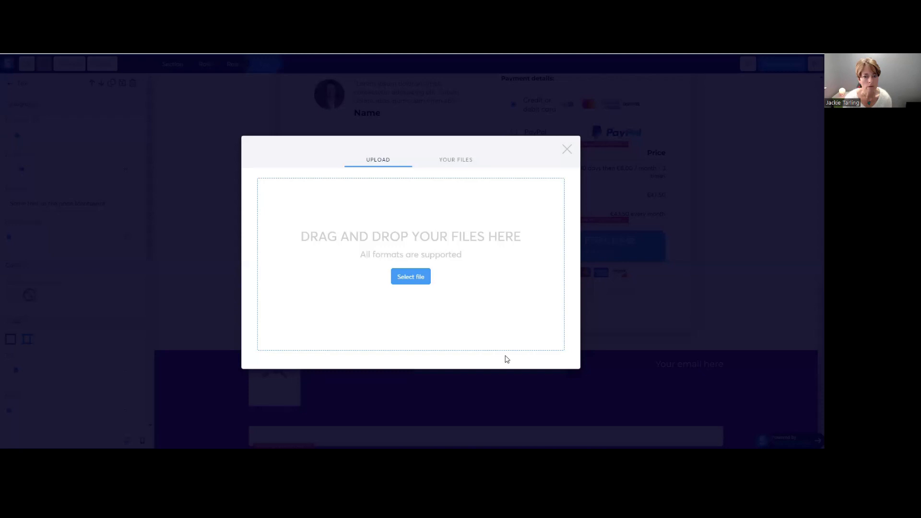
click(451, 161)
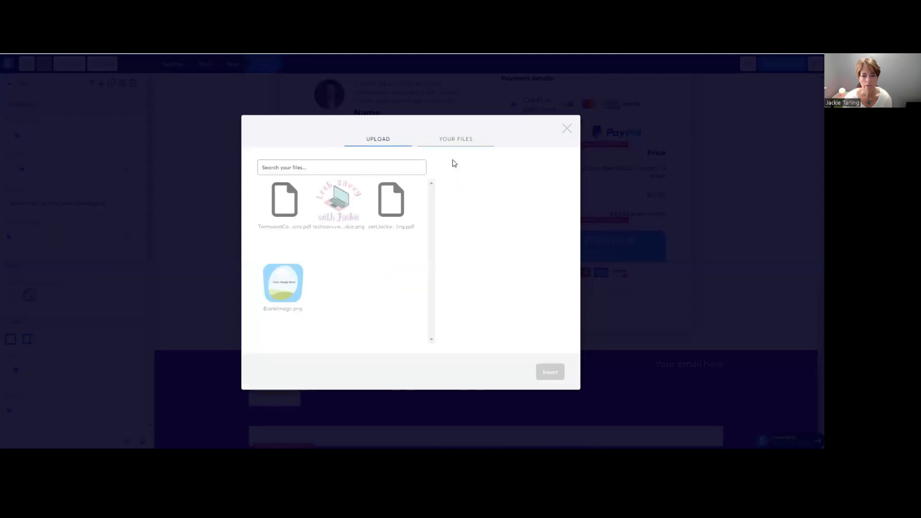
click(290, 209)
click(550, 372)
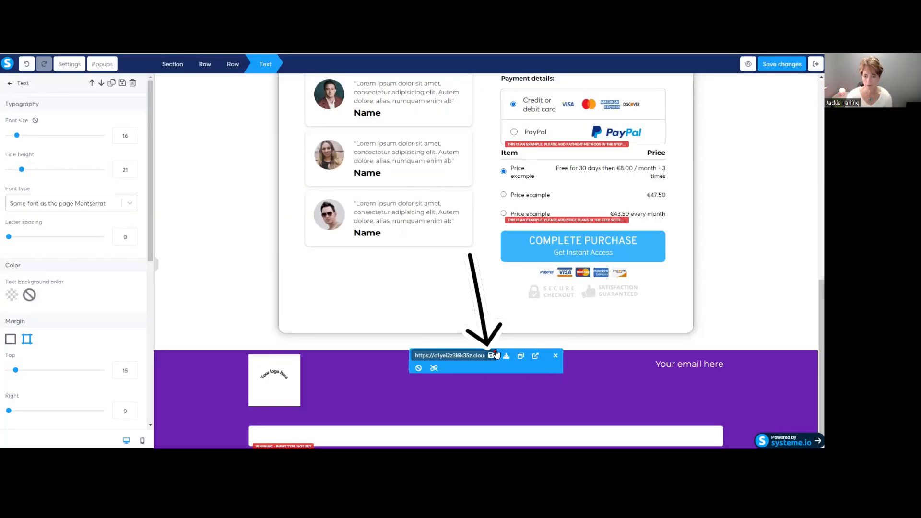
click(491, 356)
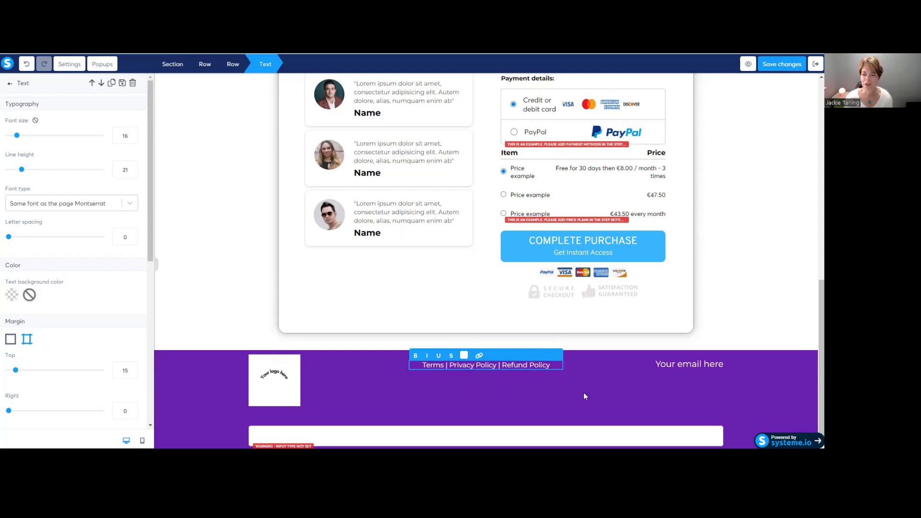
click(663, 367)
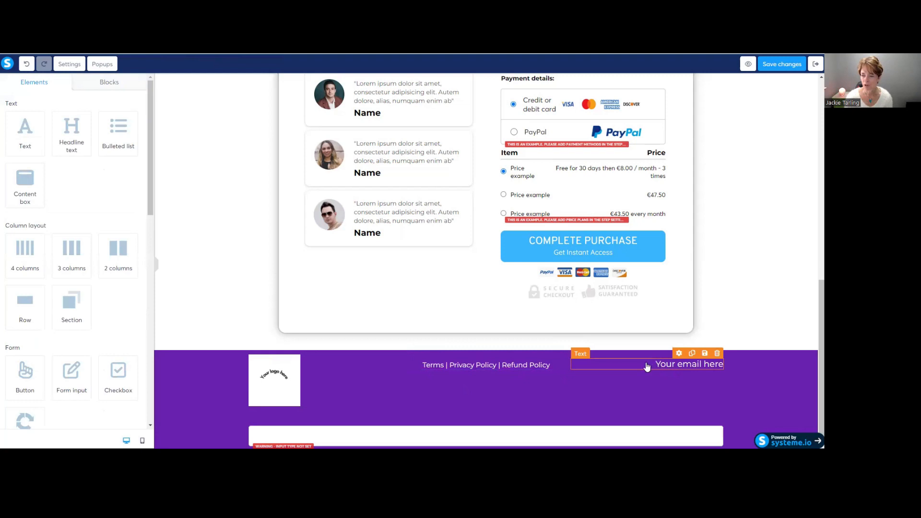
Step: Inspect the text settings of the "Your email here" element in the footer
click(653, 364)
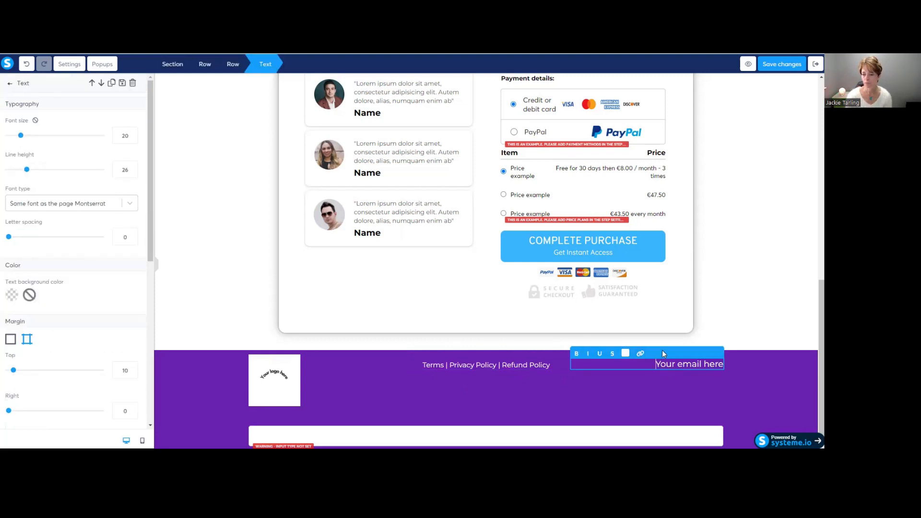
click(653, 387)
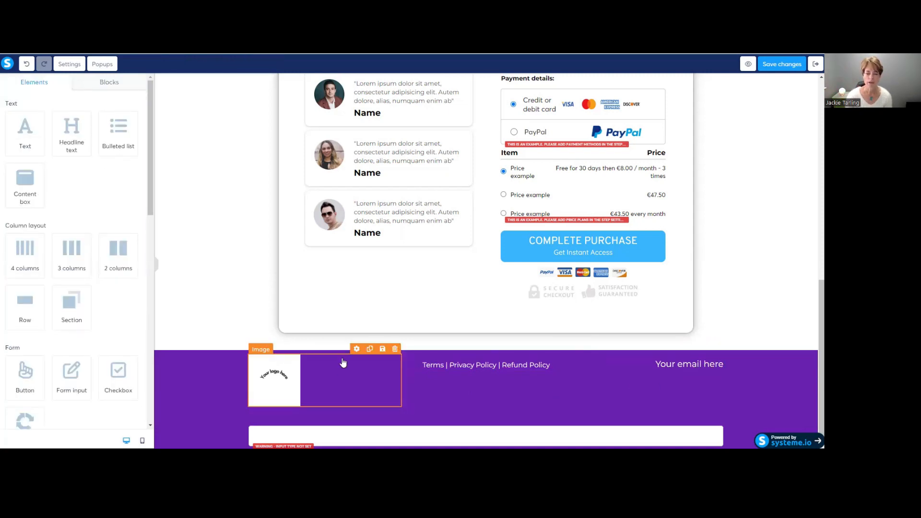
click(26, 64)
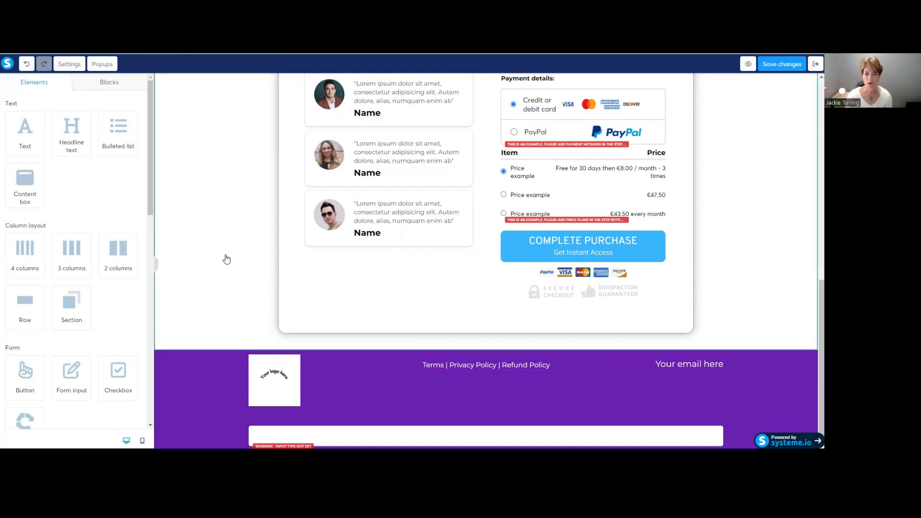
Step: Save the order page's changes and exit to the funnel's step configuration
scroll(227, 259, up, 12)
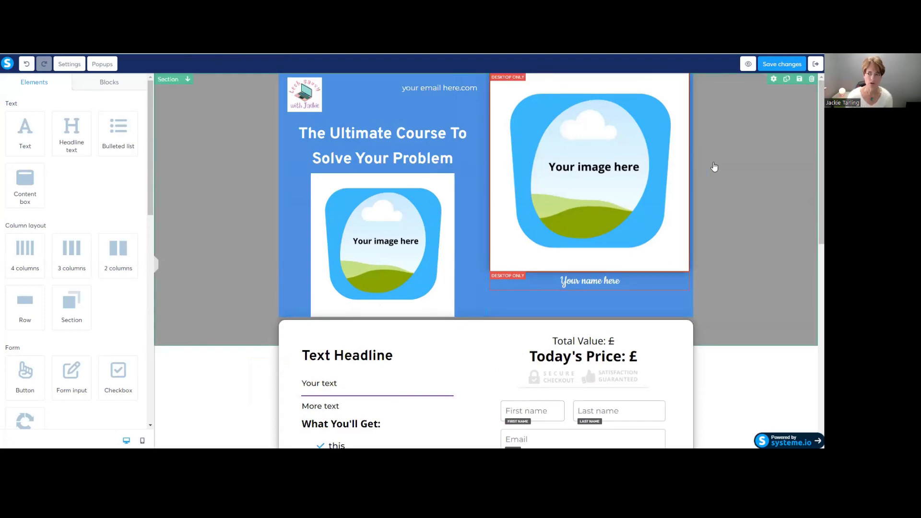
click(773, 63)
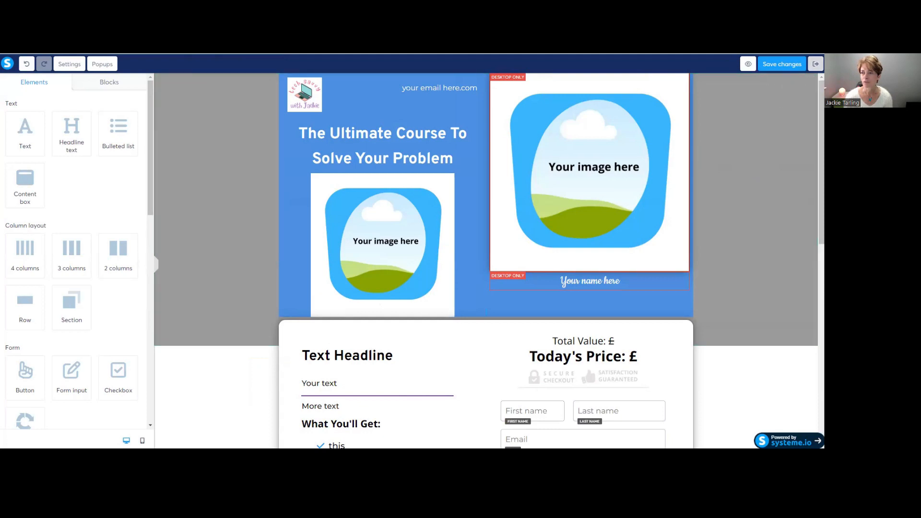
click(815, 63)
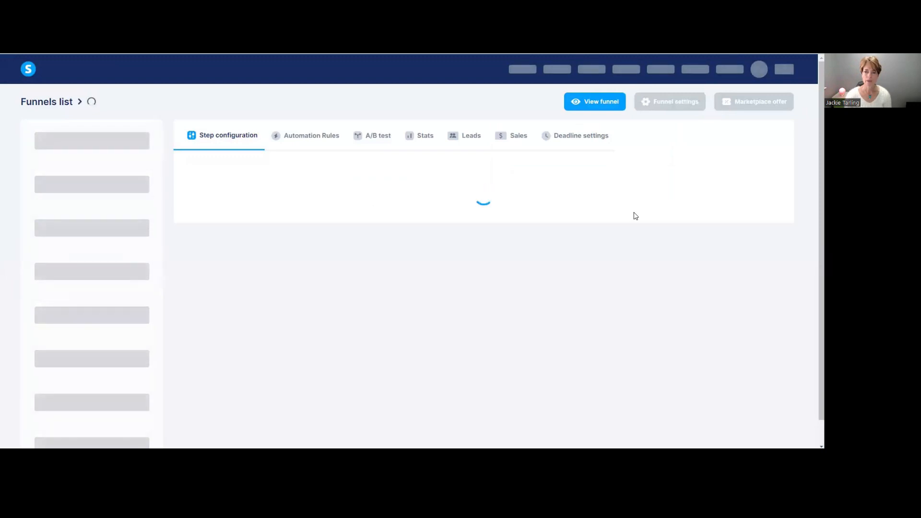
Step: Open the funnel's Thank You page for editing
scroll(635, 216, down, 1)
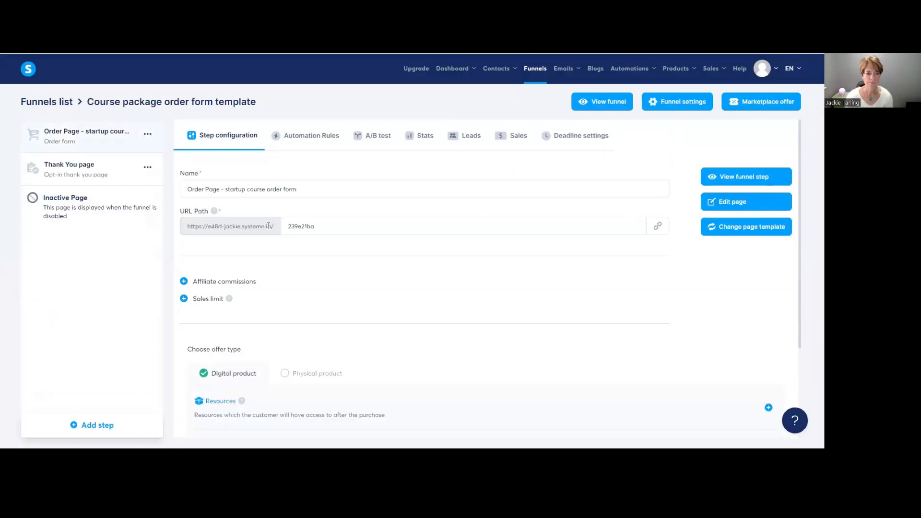
click(79, 169)
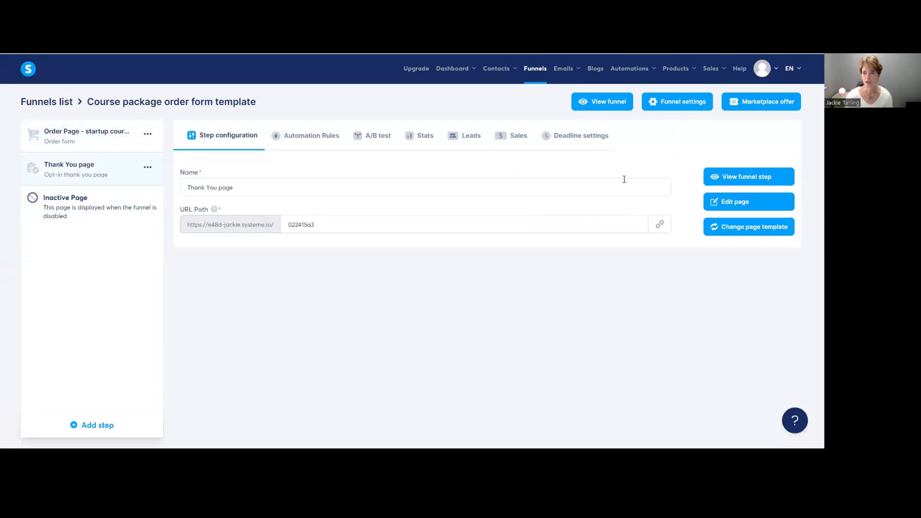
click(734, 201)
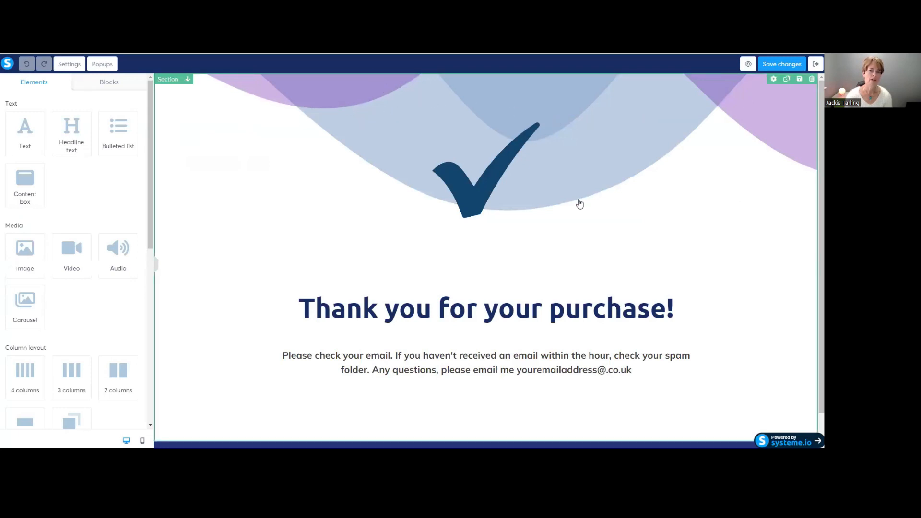
Step: Examine the thank-you section's margin, background image, content width and padding settings, plus the check-mark image's settings
click(356, 84)
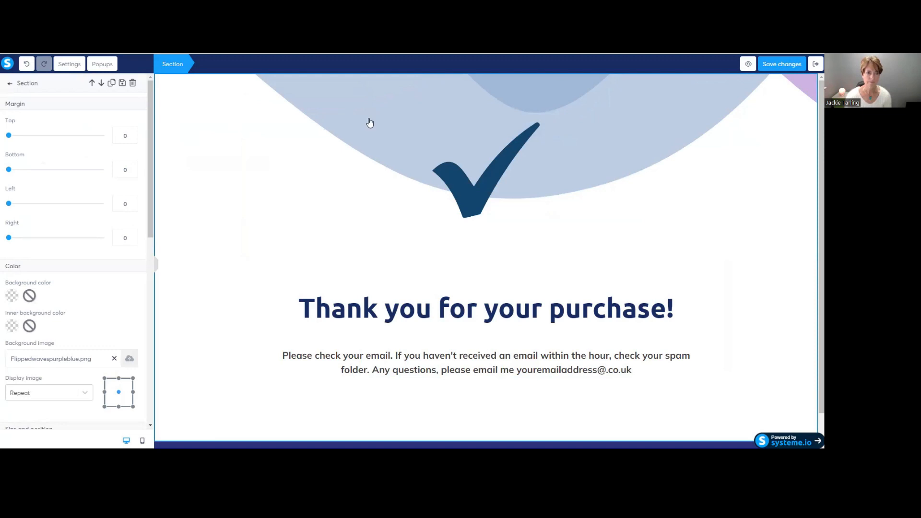
click(10, 83)
click(375, 100)
scroll(88, 192, down, 4)
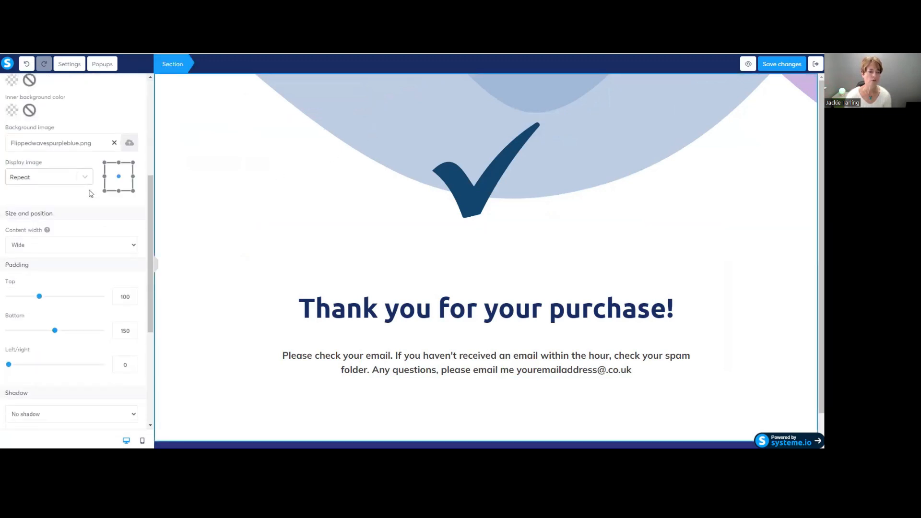
scroll(90, 192, down, 4)
scroll(85, 187, up, 8)
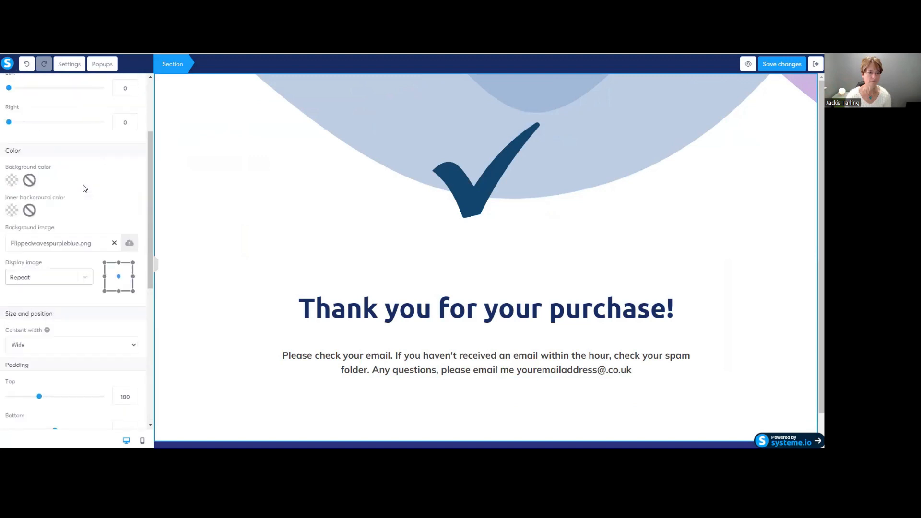
scroll(81, 183, down, 3)
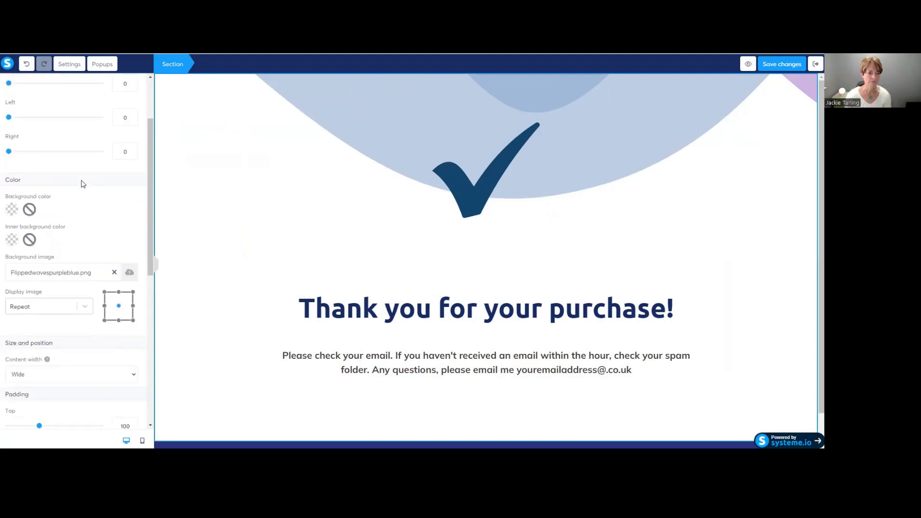
scroll(83, 183, up, 3)
click(695, 100)
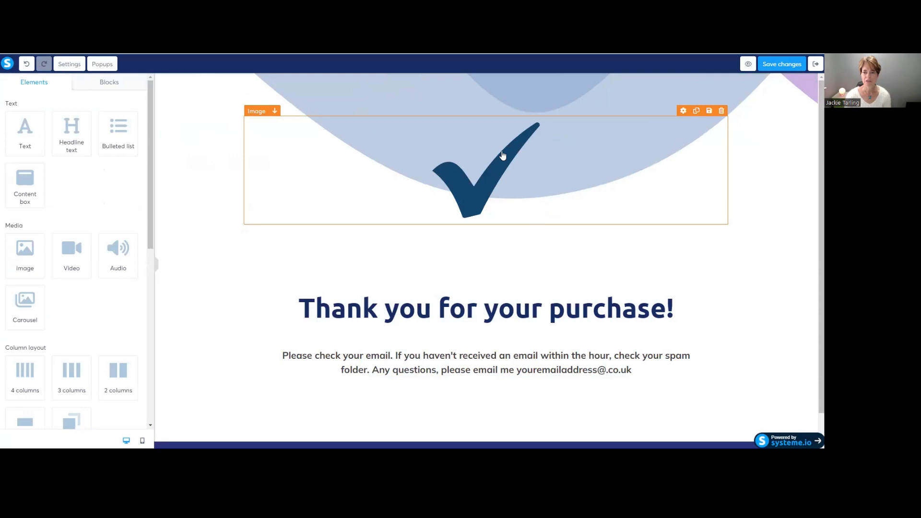
click(494, 178)
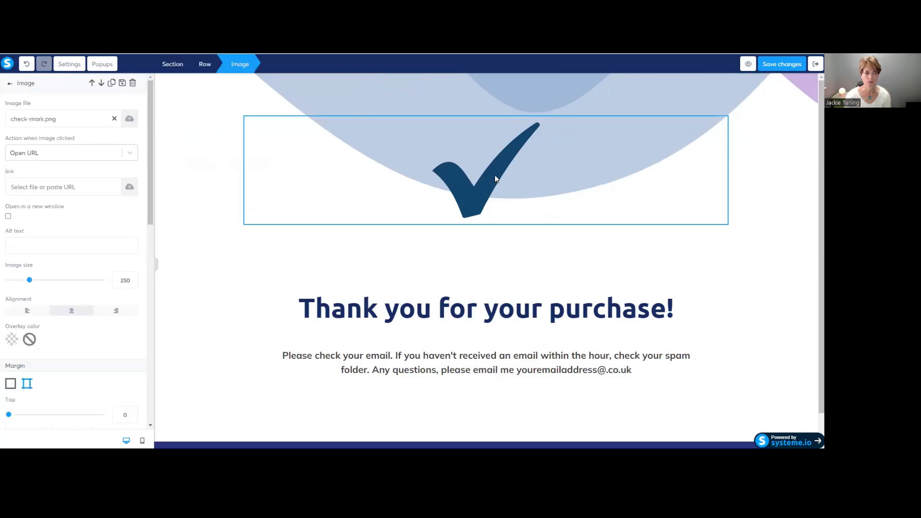
click(407, 264)
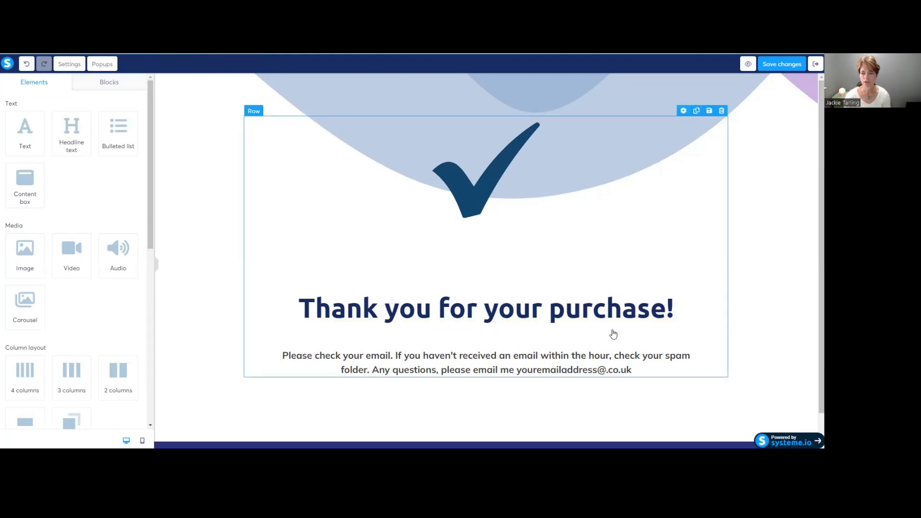
Step: Set the thank-you page footer's background colour to turquoise 50E3C2 and save the changes
scroll(609, 332, down, 2)
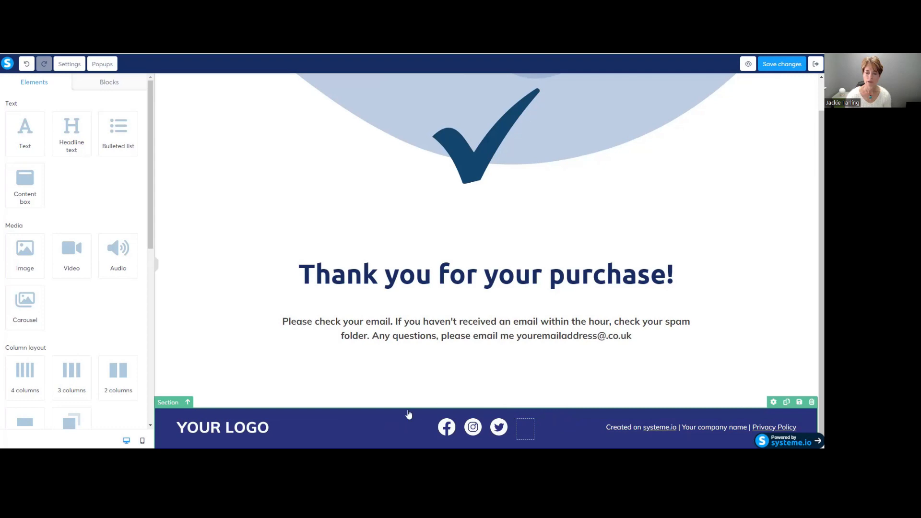
click(437, 415)
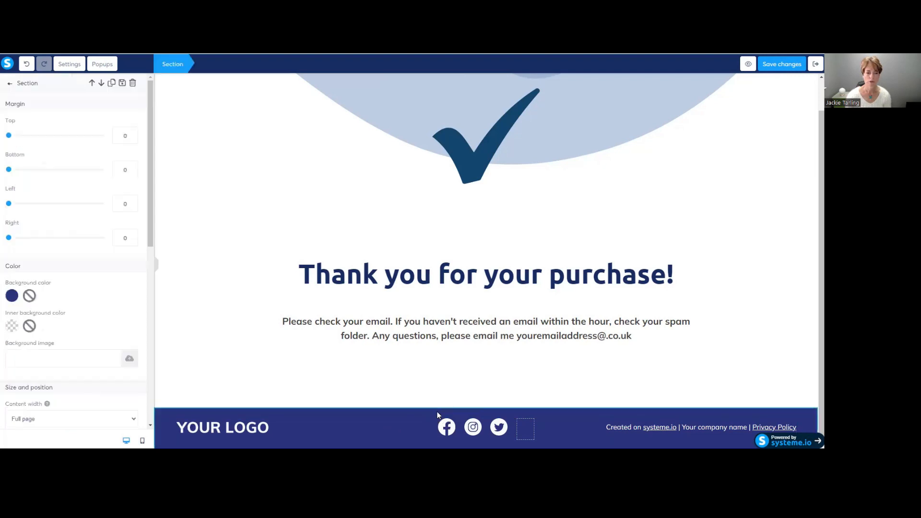
click(9, 297)
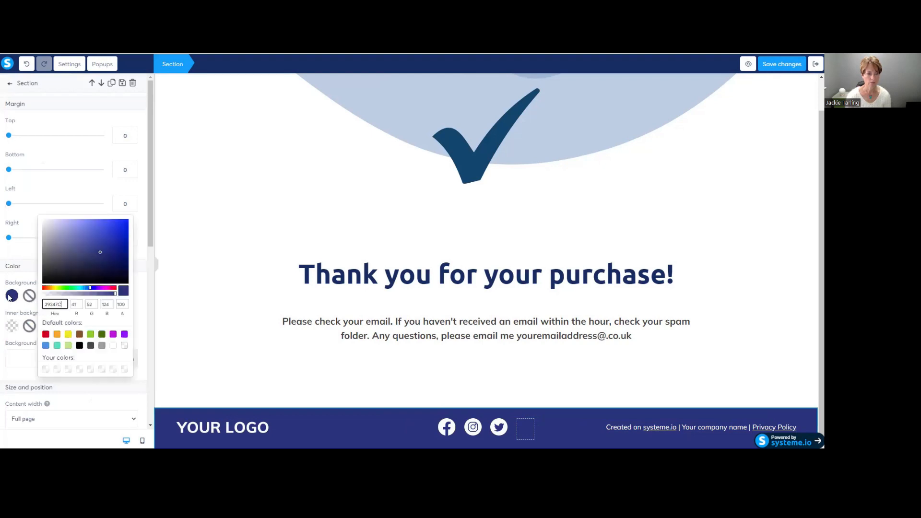
click(57, 345)
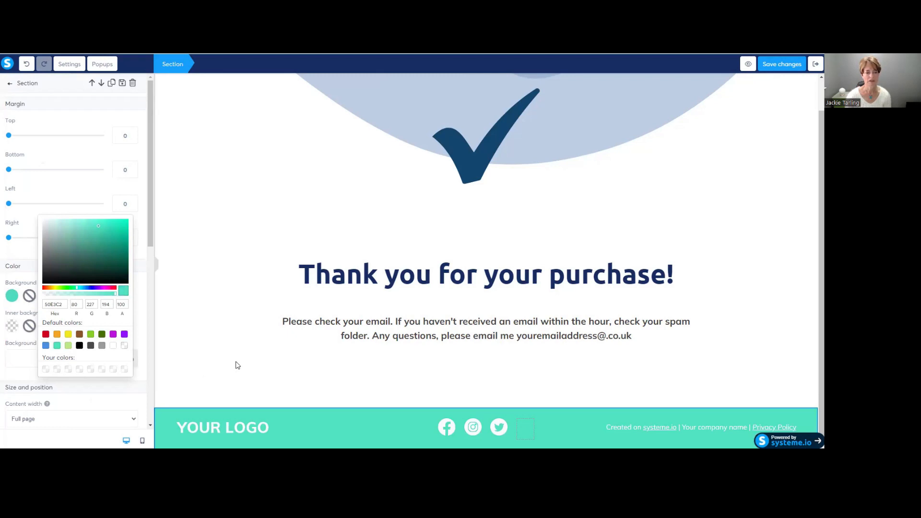
click(274, 371)
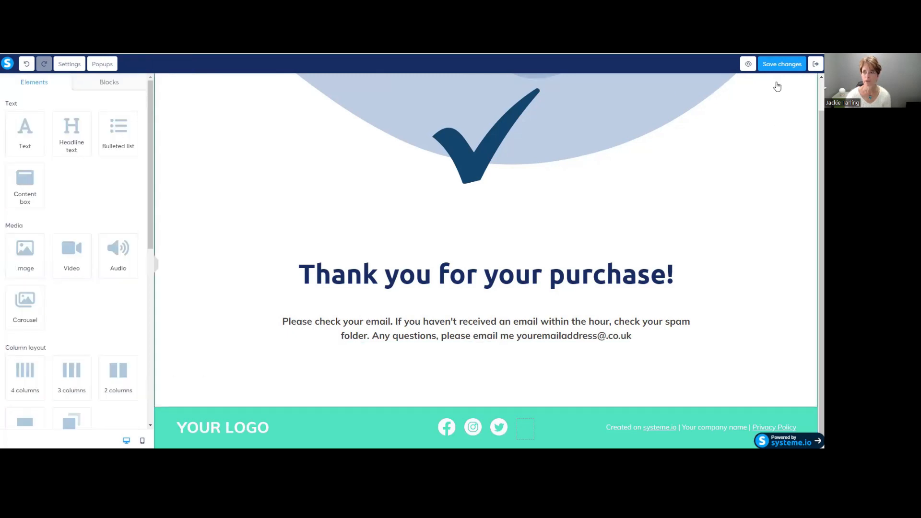
click(782, 63)
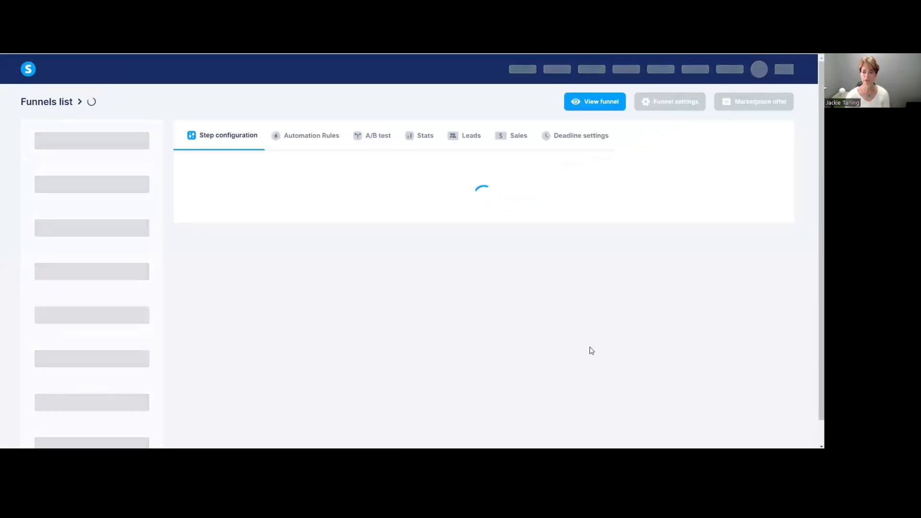
Step: Set the order form's "Text Headline" to font size 39 and the Google font Lato
scroll(576, 351, down, 1)
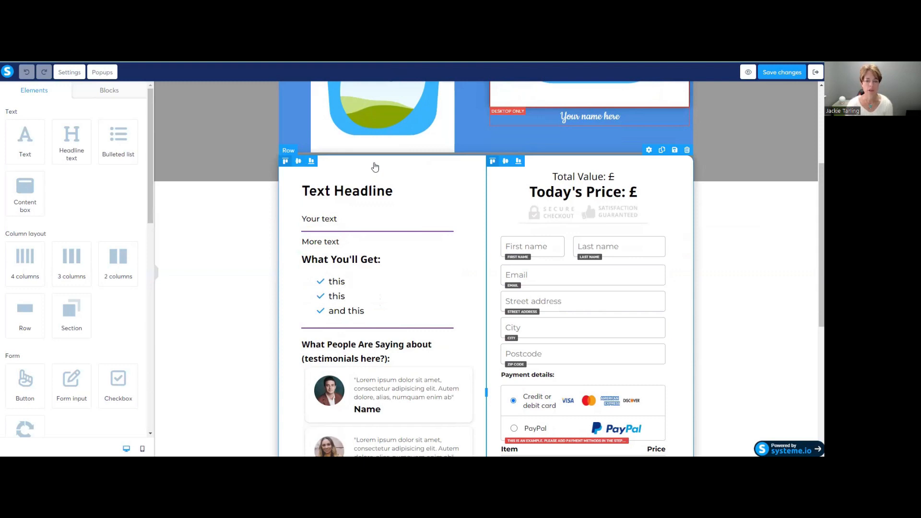
click(334, 191)
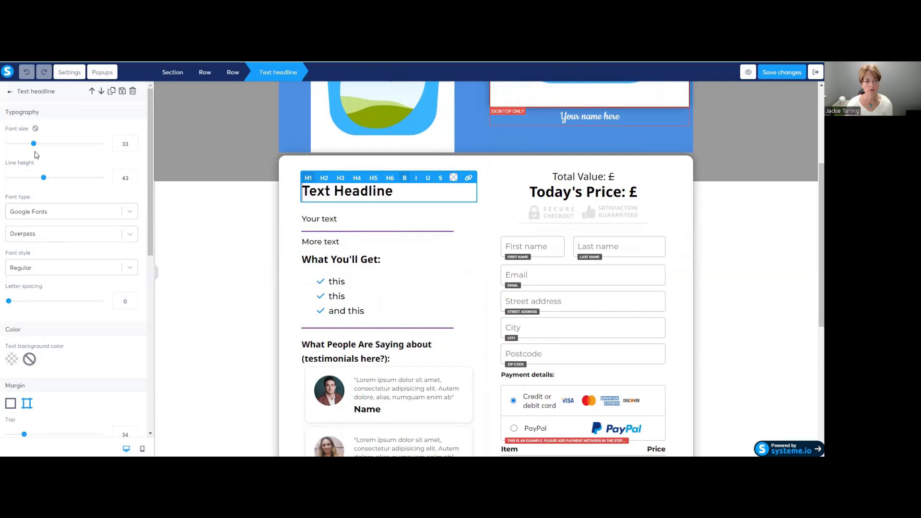
mouse_move(35, 147)
mouse_down()
mouse_move(50, 148)
mouse_move(41, 148)
mouse_up()
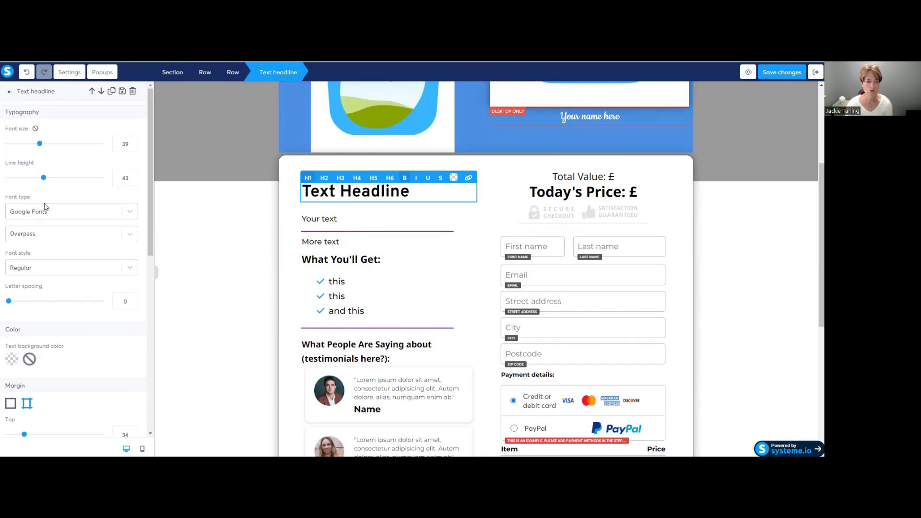
click(129, 211)
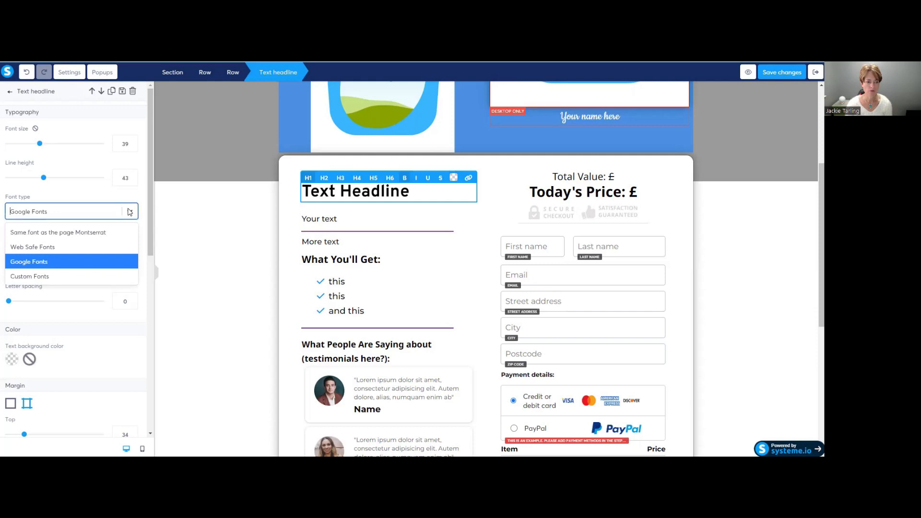
click(54, 262)
click(131, 212)
click(130, 212)
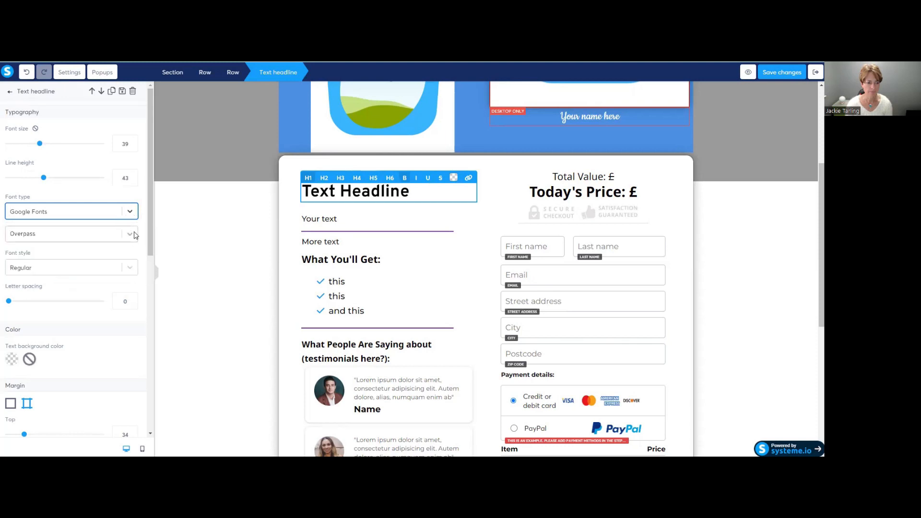
Step: Try the Light 300 italic, Thin 100 italic and Bold 700 font styles on "Text Headline"
click(130, 268)
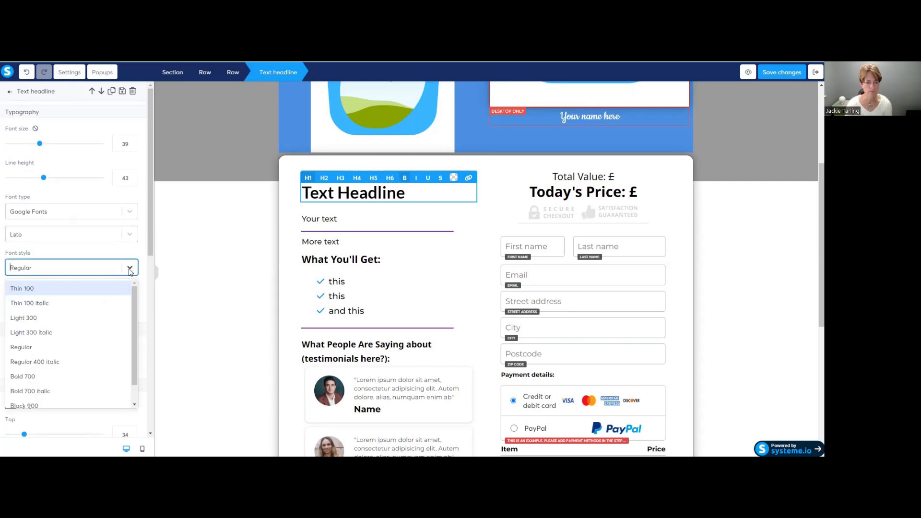
click(77, 331)
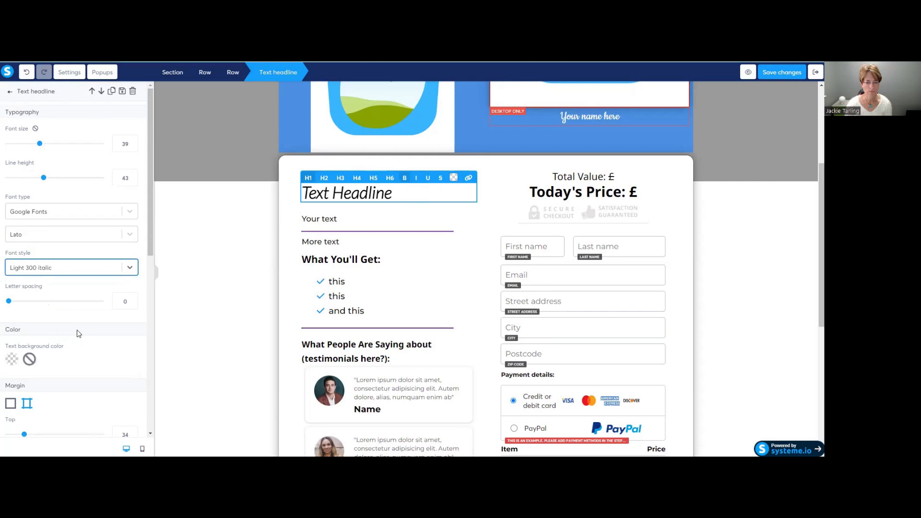
click(130, 269)
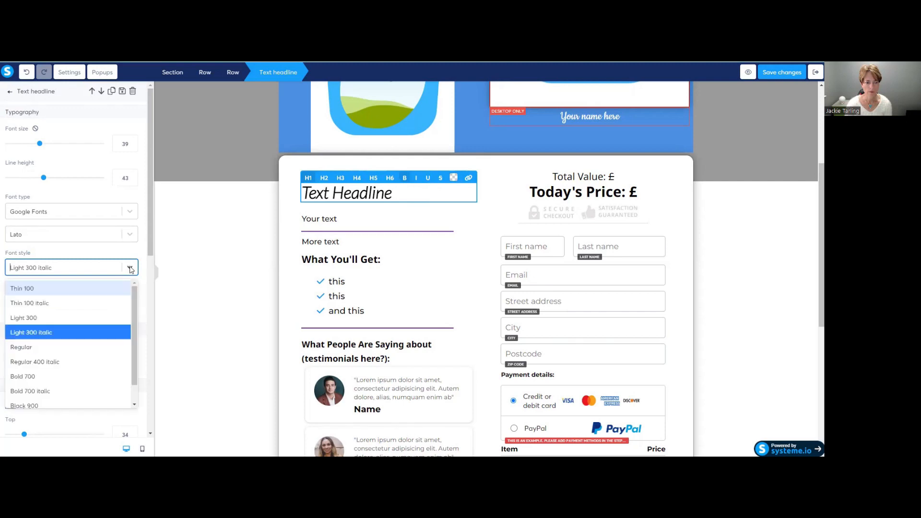
click(79, 304)
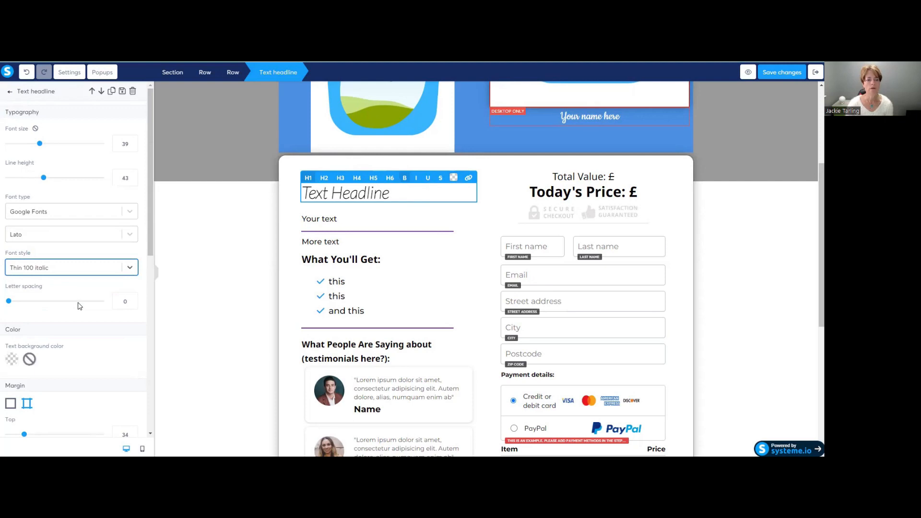
click(130, 268)
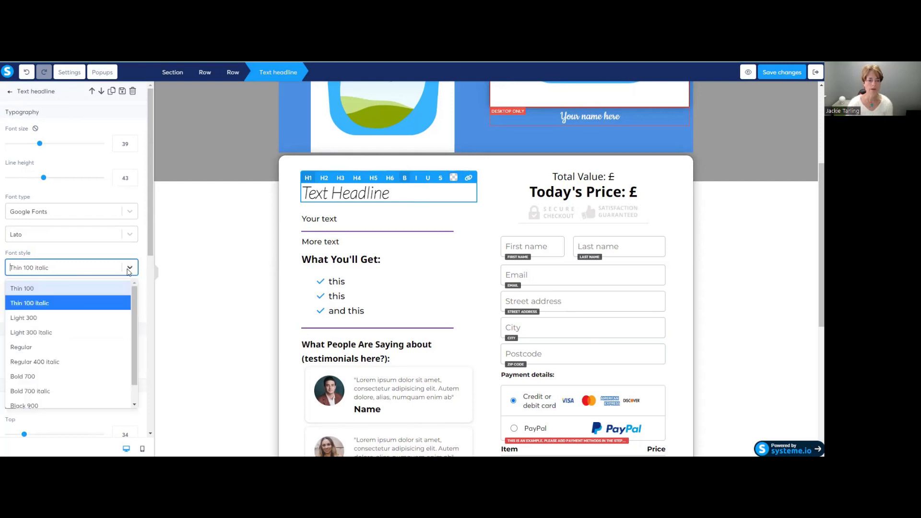
click(83, 376)
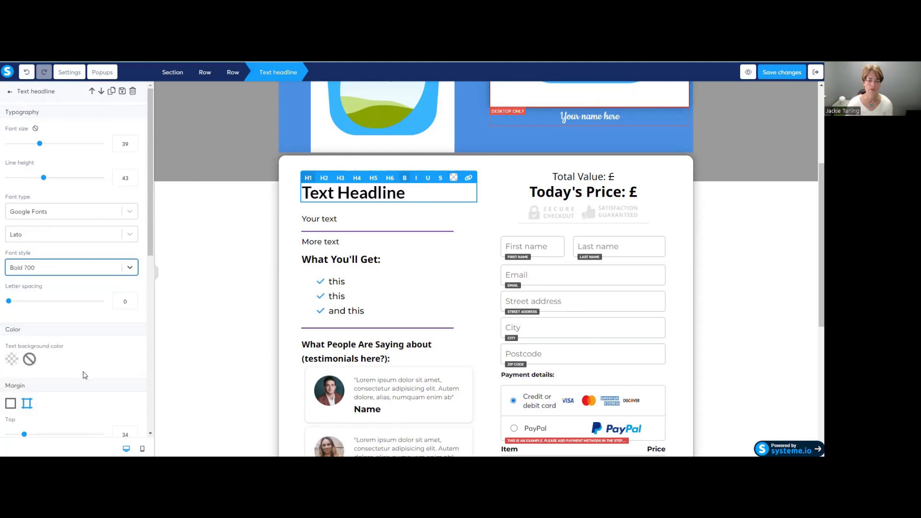
Step: Set the font style of "Text Headline" to Black 900 italic
click(129, 268)
scroll(82, 381, down, 1)
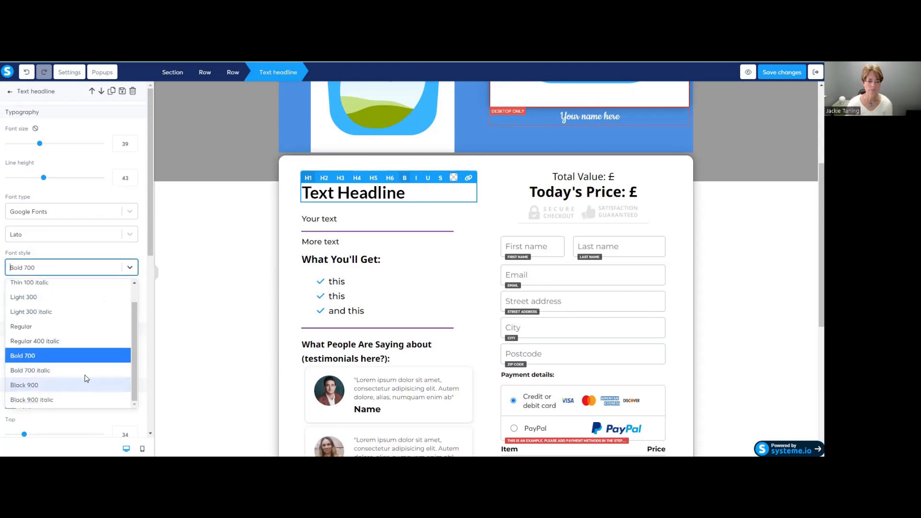
click(73, 399)
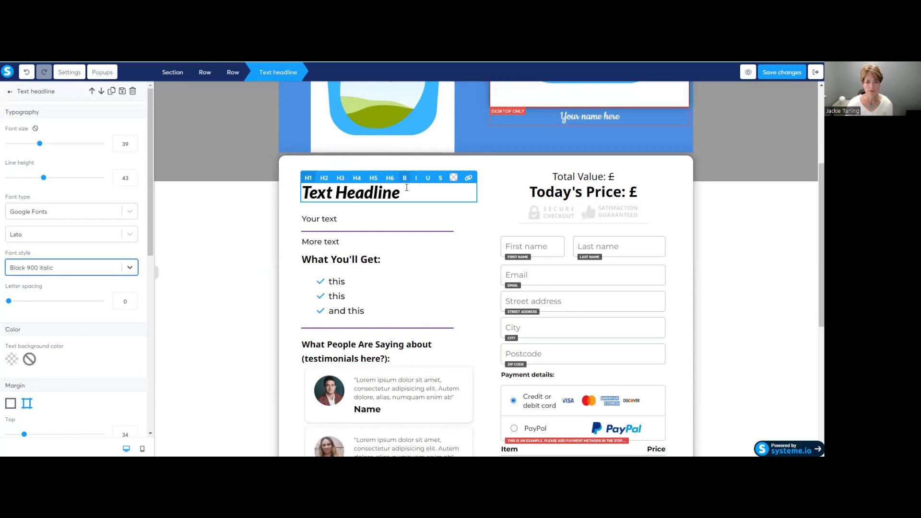
Step: Try heading levels H4 and H6 on "Text Headline" and set it to H1
drag(400, 194, 300, 189)
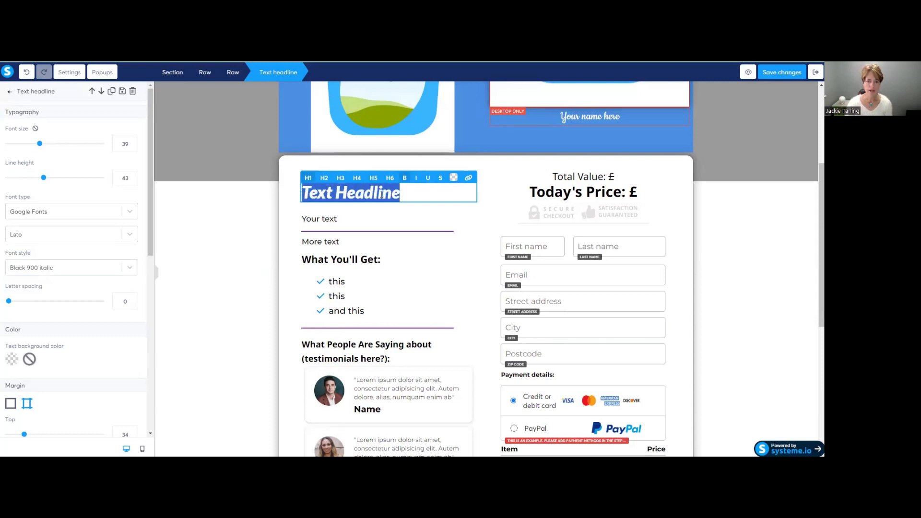
click(410, 192)
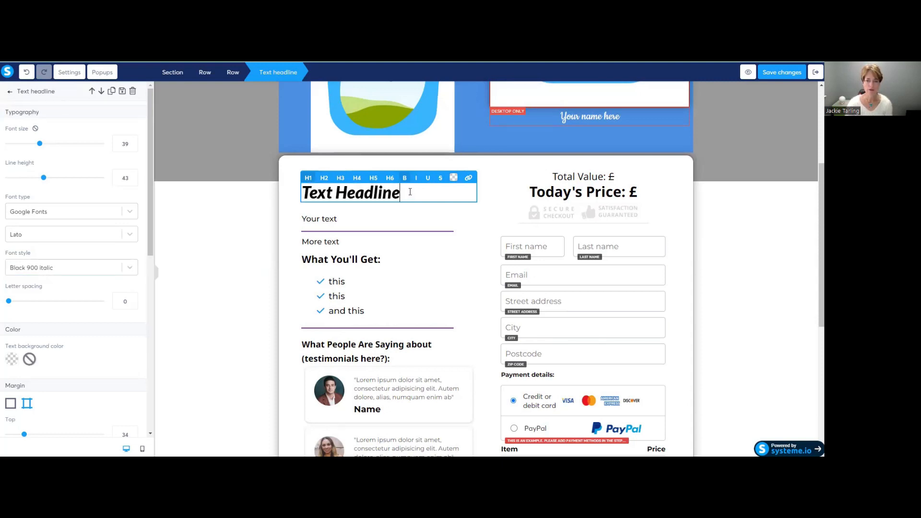
click(357, 179)
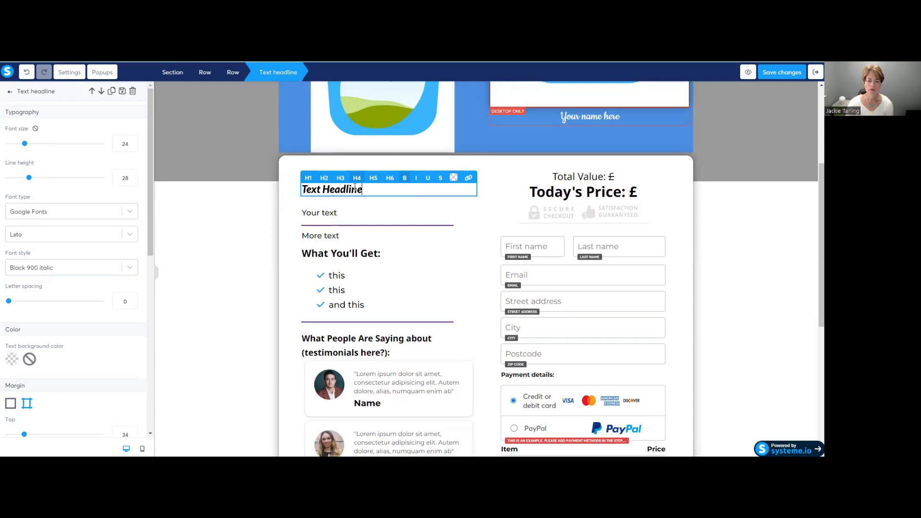
click(390, 178)
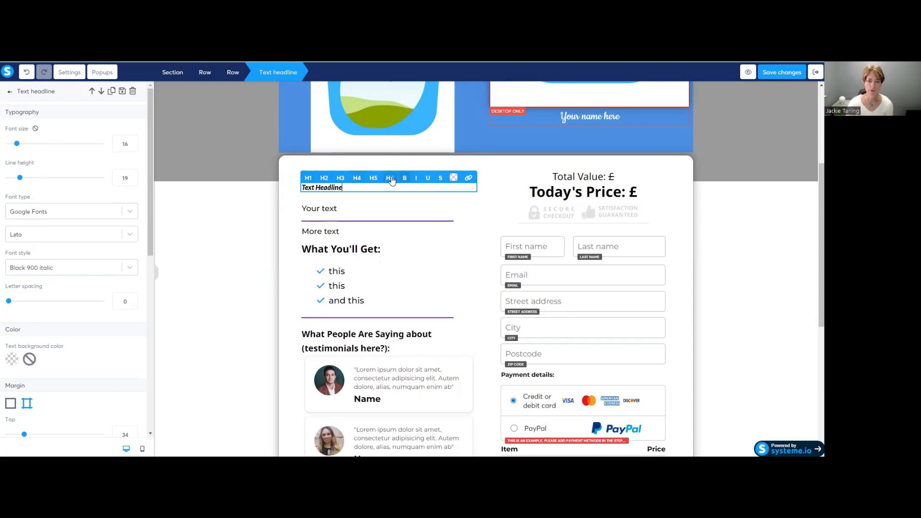
click(307, 179)
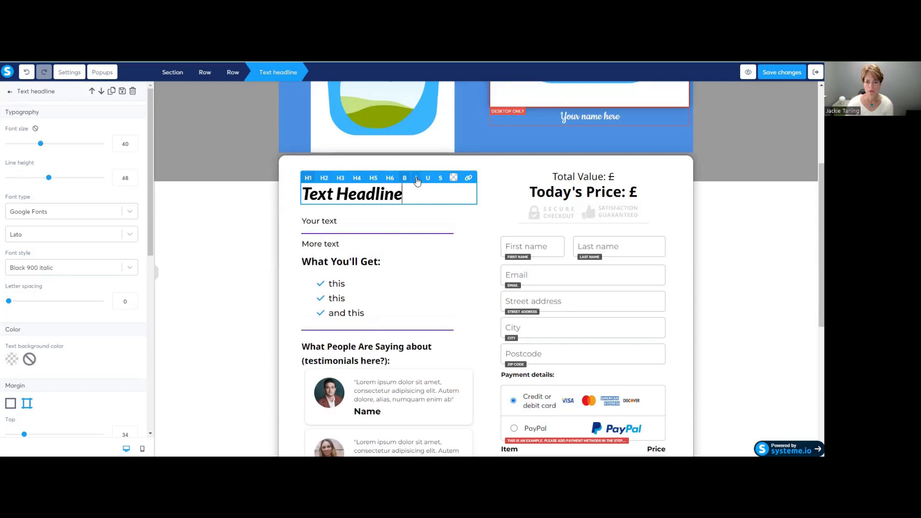
Step: Underline the "Text Headline" text and remove the underline again
drag(403, 195, 313, 193)
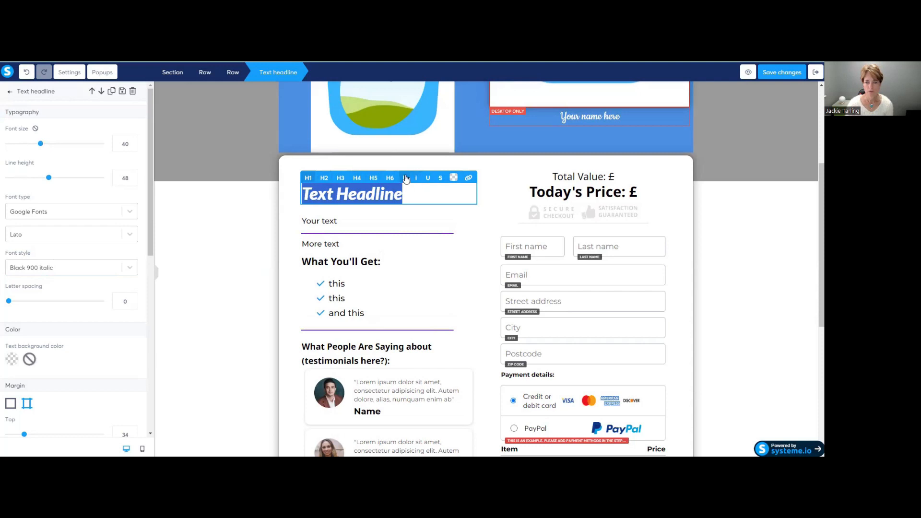
click(427, 180)
click(408, 193)
drag(413, 194, 300, 196)
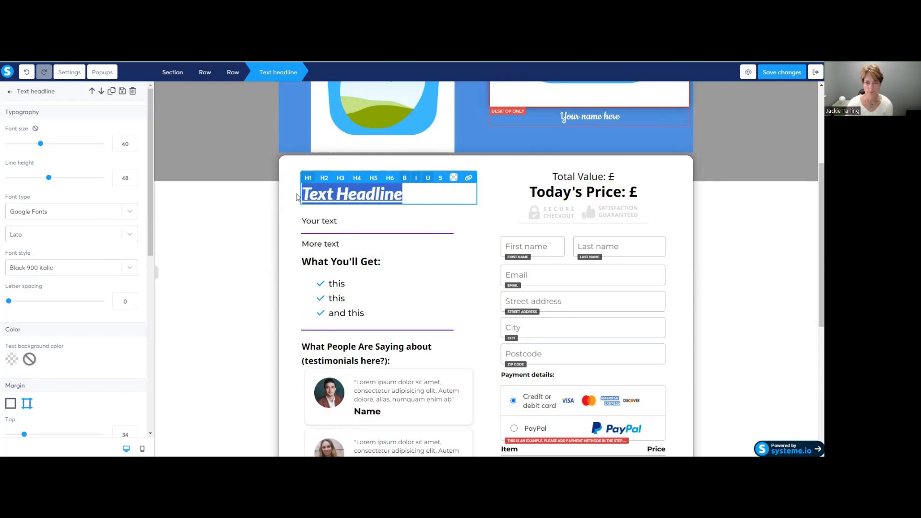
click(428, 178)
click(417, 192)
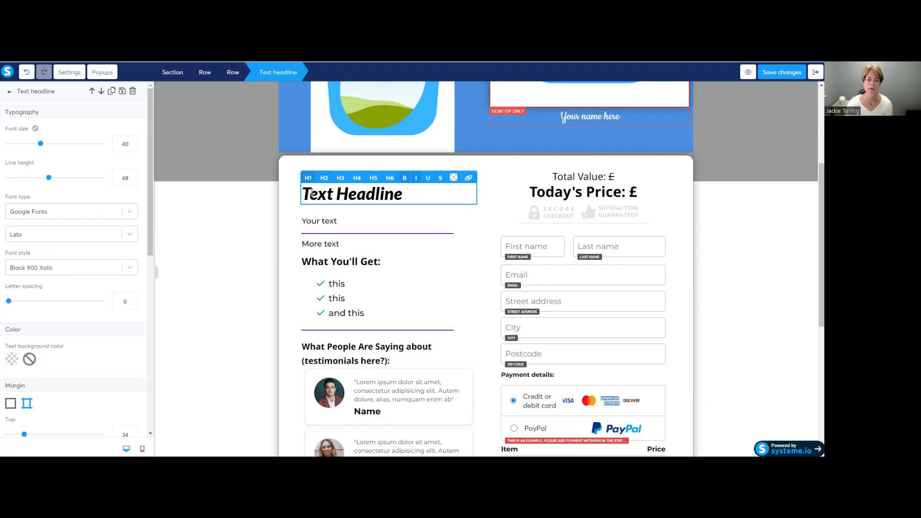
Step: Set the font style of "Text Headline" to Thin 100 italic and remove the bold formatting from its text
click(130, 269)
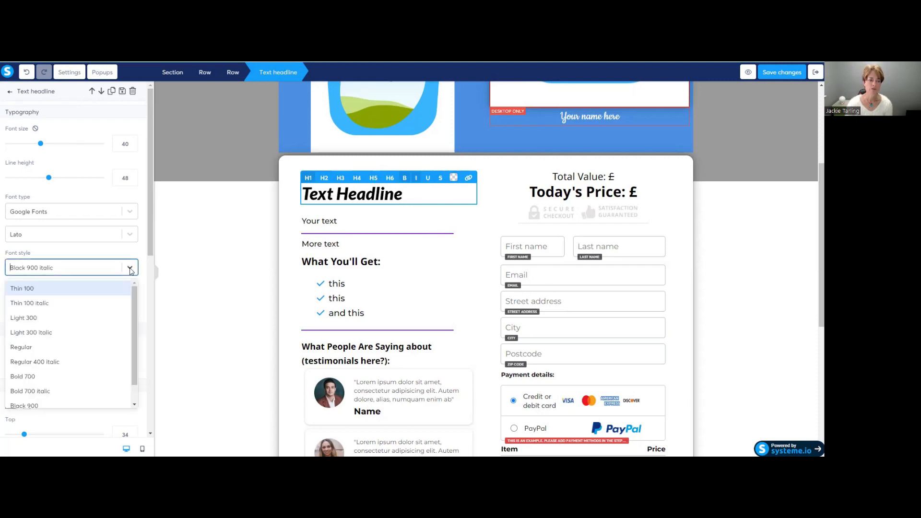
scroll(56, 355, down, 1)
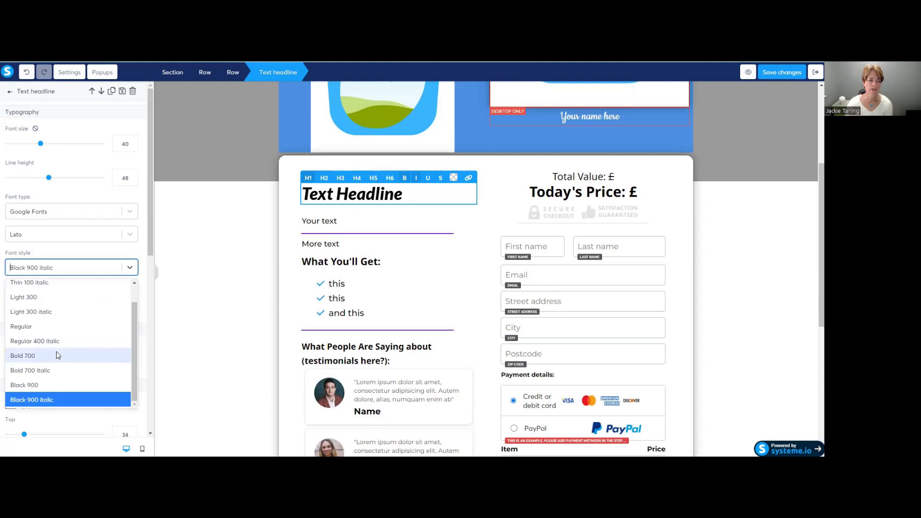
scroll(56, 355, up, 1)
click(64, 302)
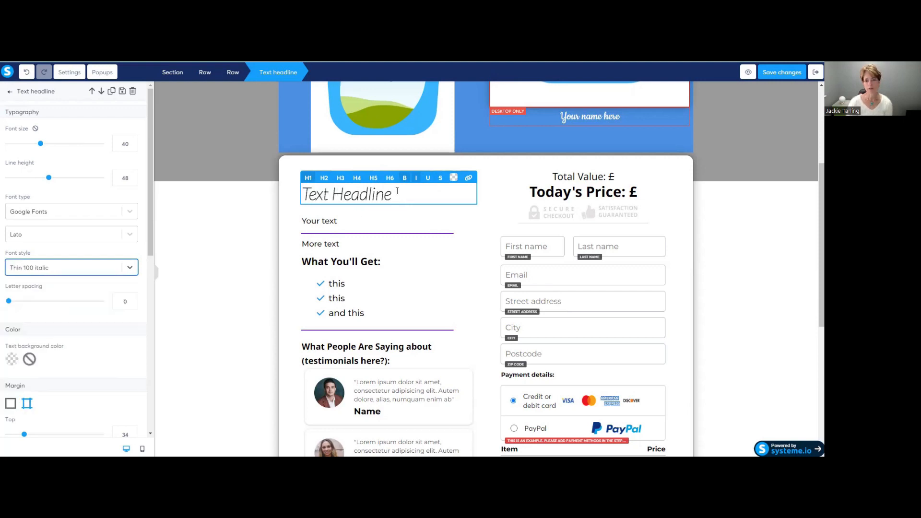
drag(397, 191, 301, 192)
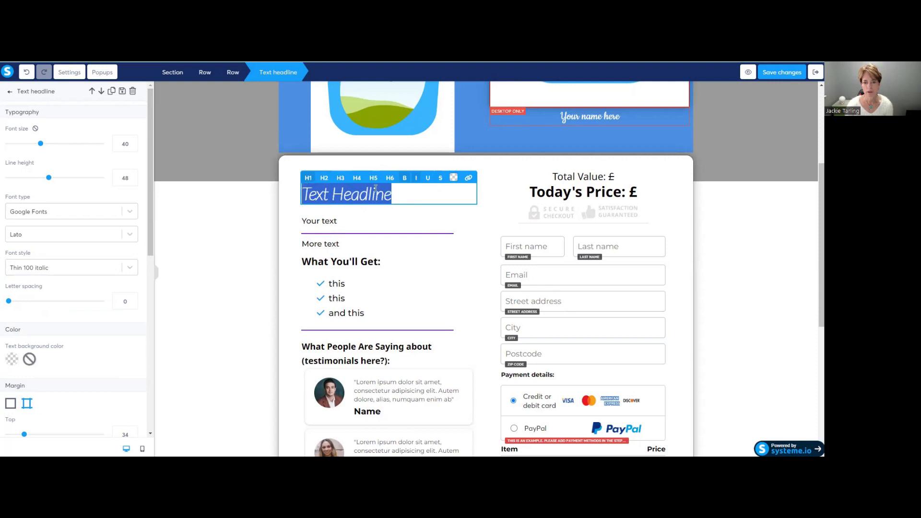
click(403, 178)
click(409, 193)
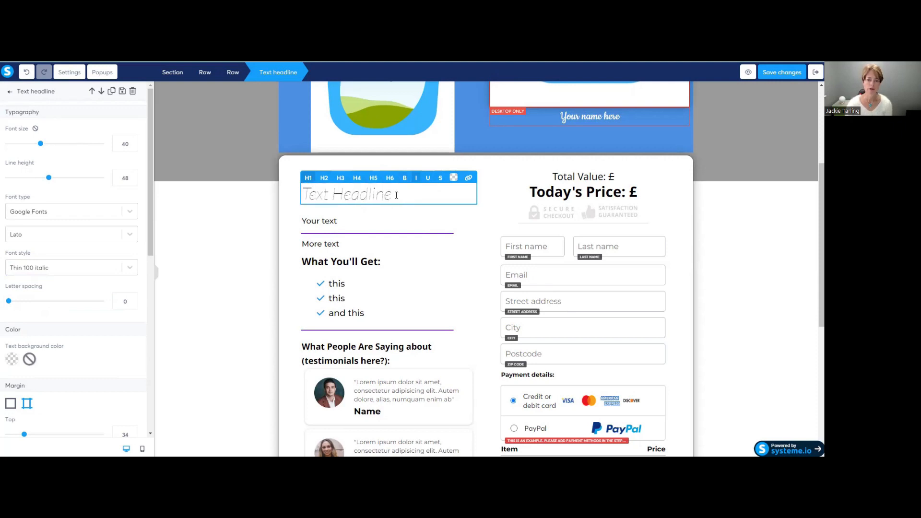
Step: Set the font style of "Text Headline" to Light 300
drag(398, 193, 302, 195)
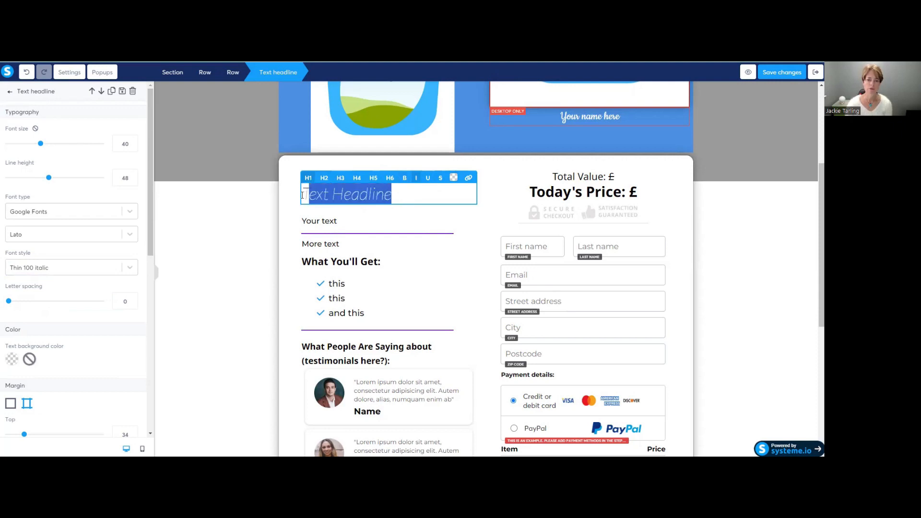
click(129, 267)
click(72, 317)
click(442, 195)
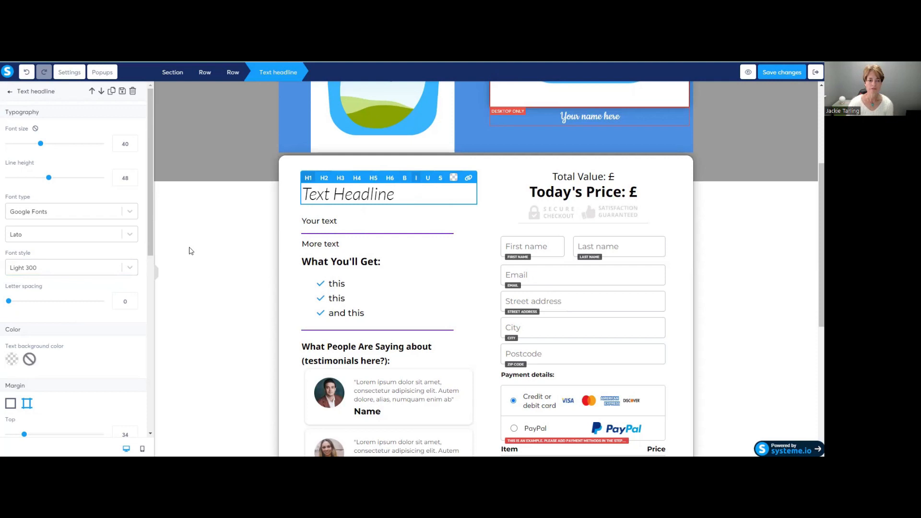
click(129, 267)
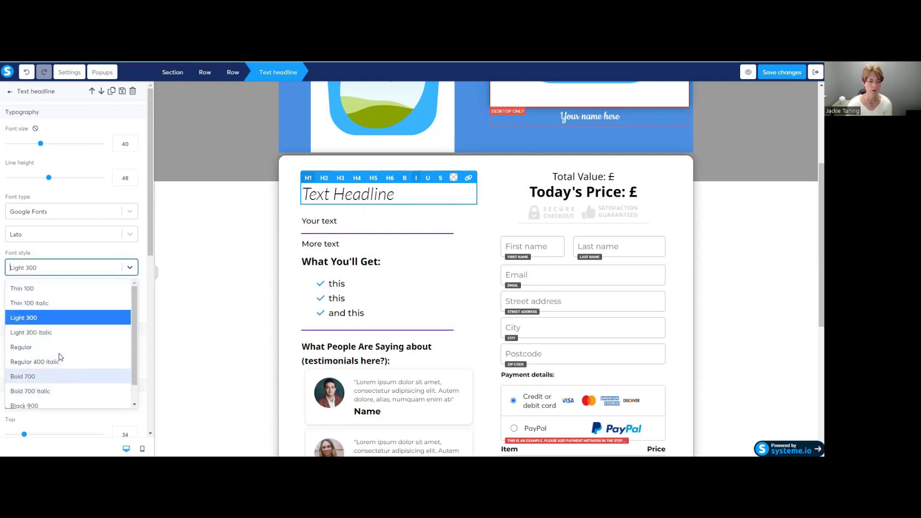
click(130, 270)
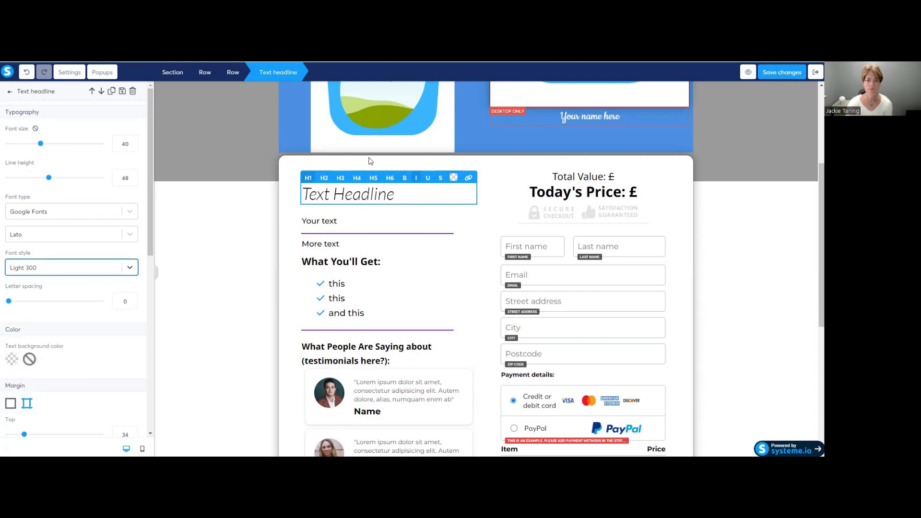
click(397, 194)
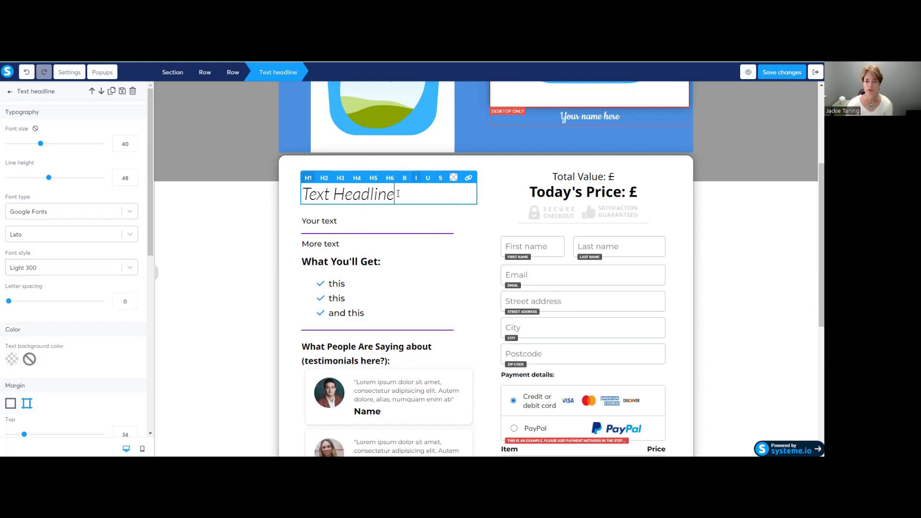